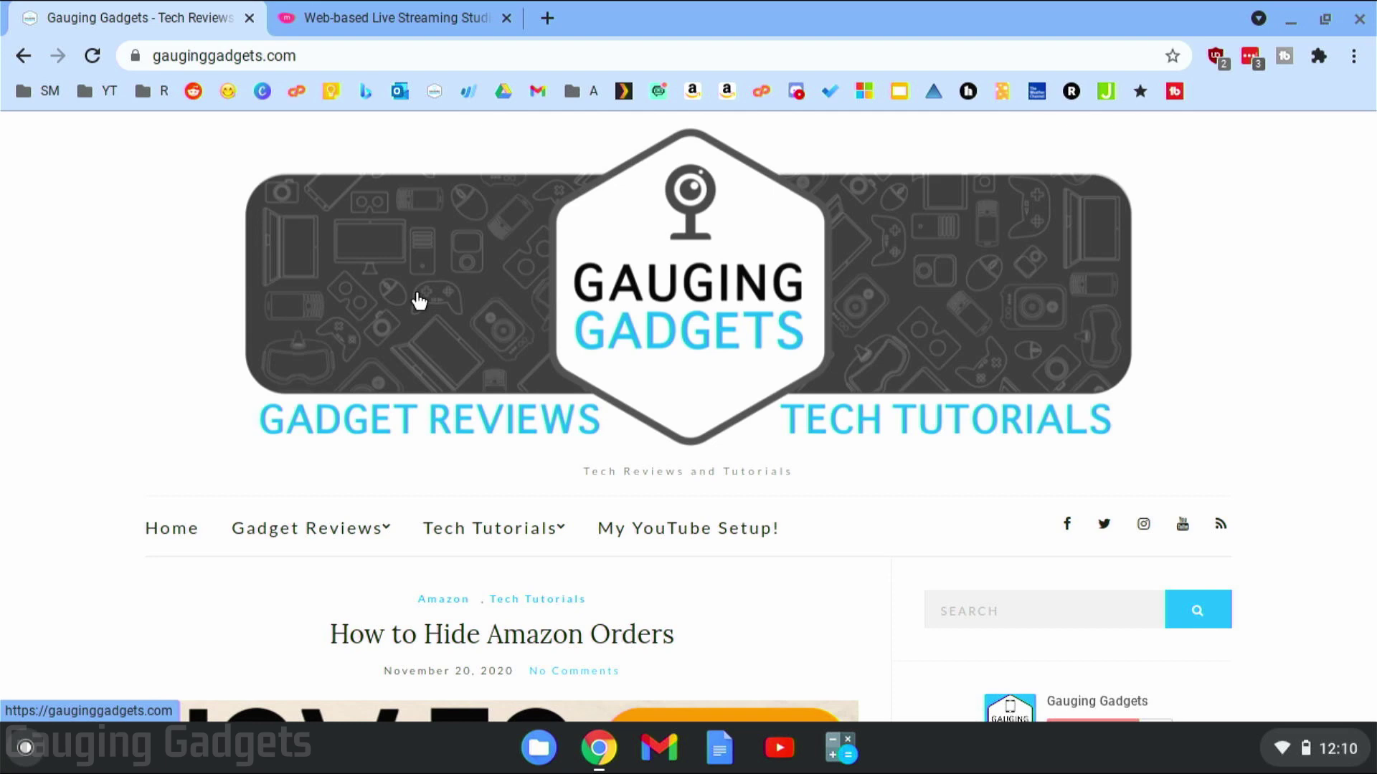
# Switch to the Melon website, log in with the Twitch account and authorize Melon App
pyautogui.click(442, 18)
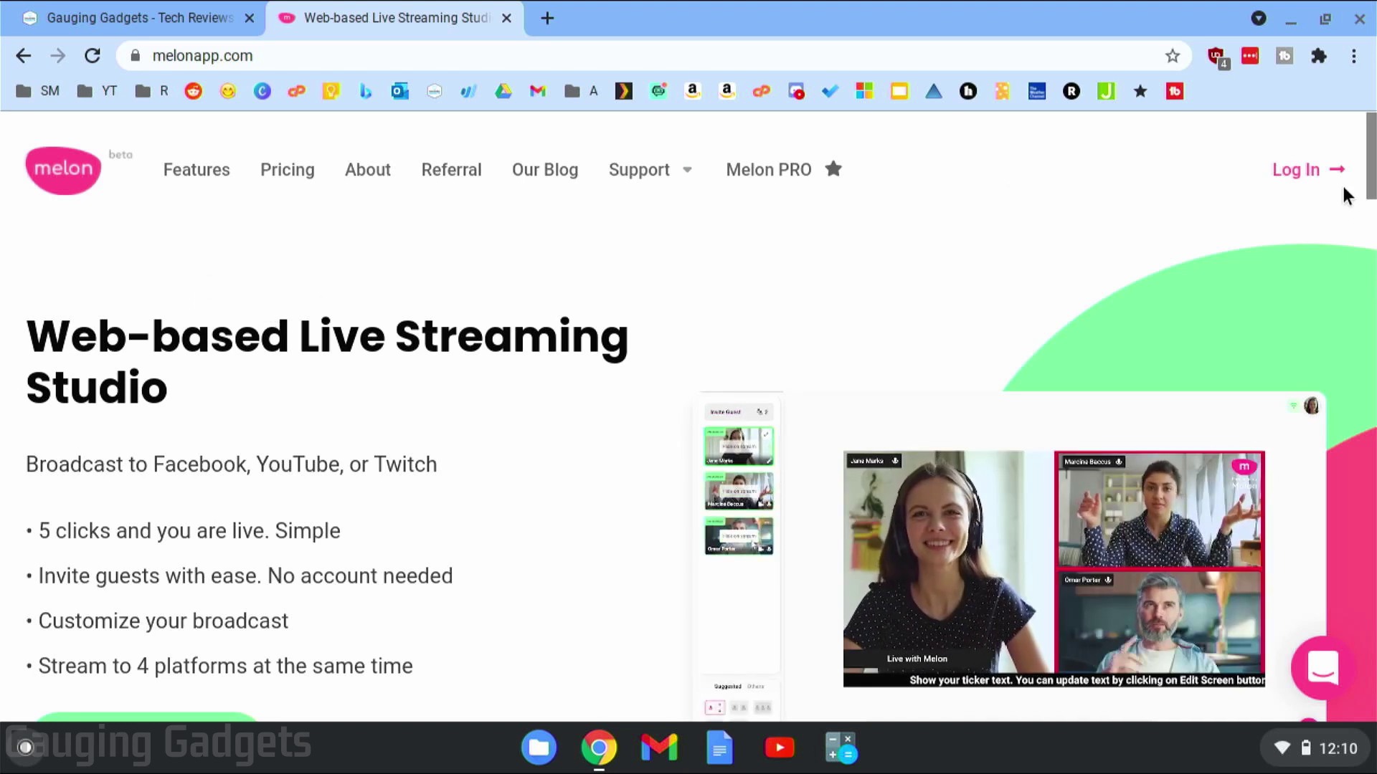
pyautogui.click(1326, 172)
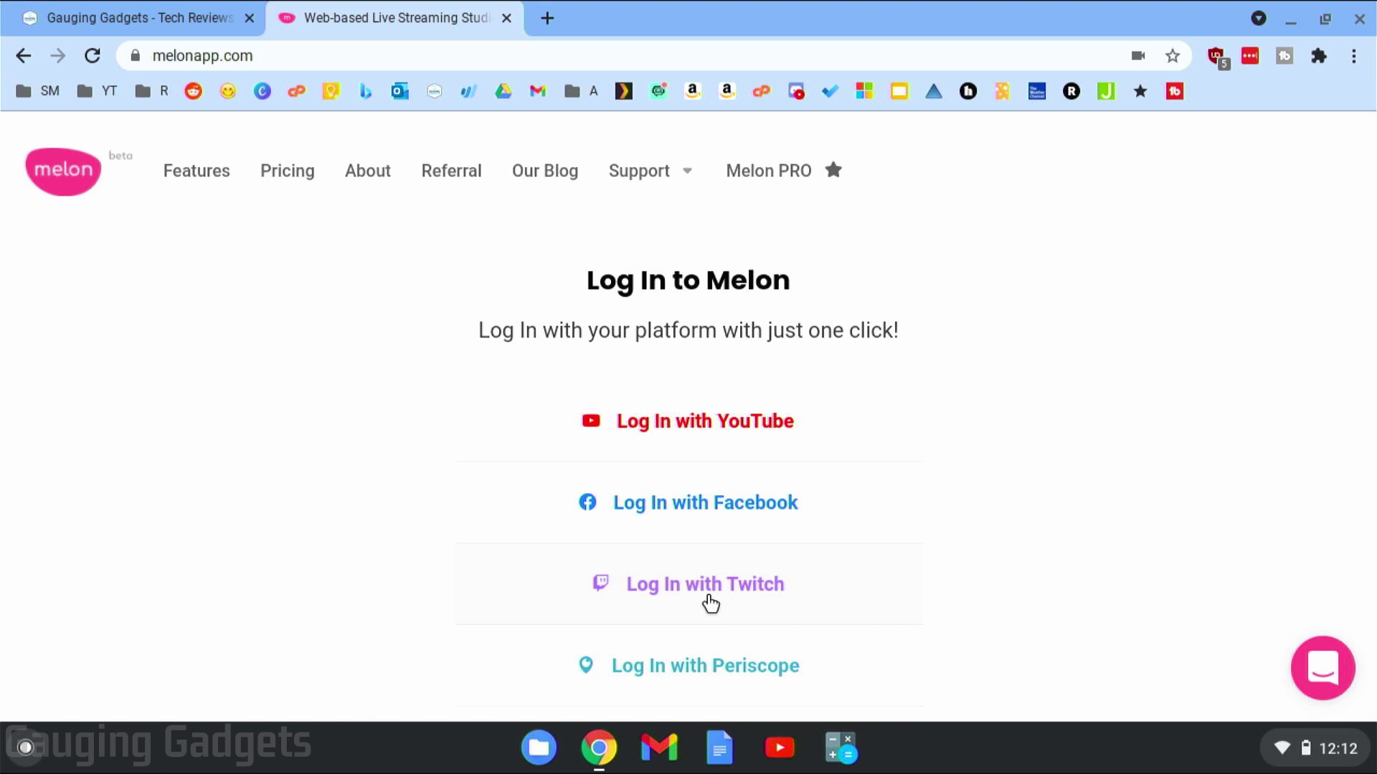
pyautogui.click(709, 596)
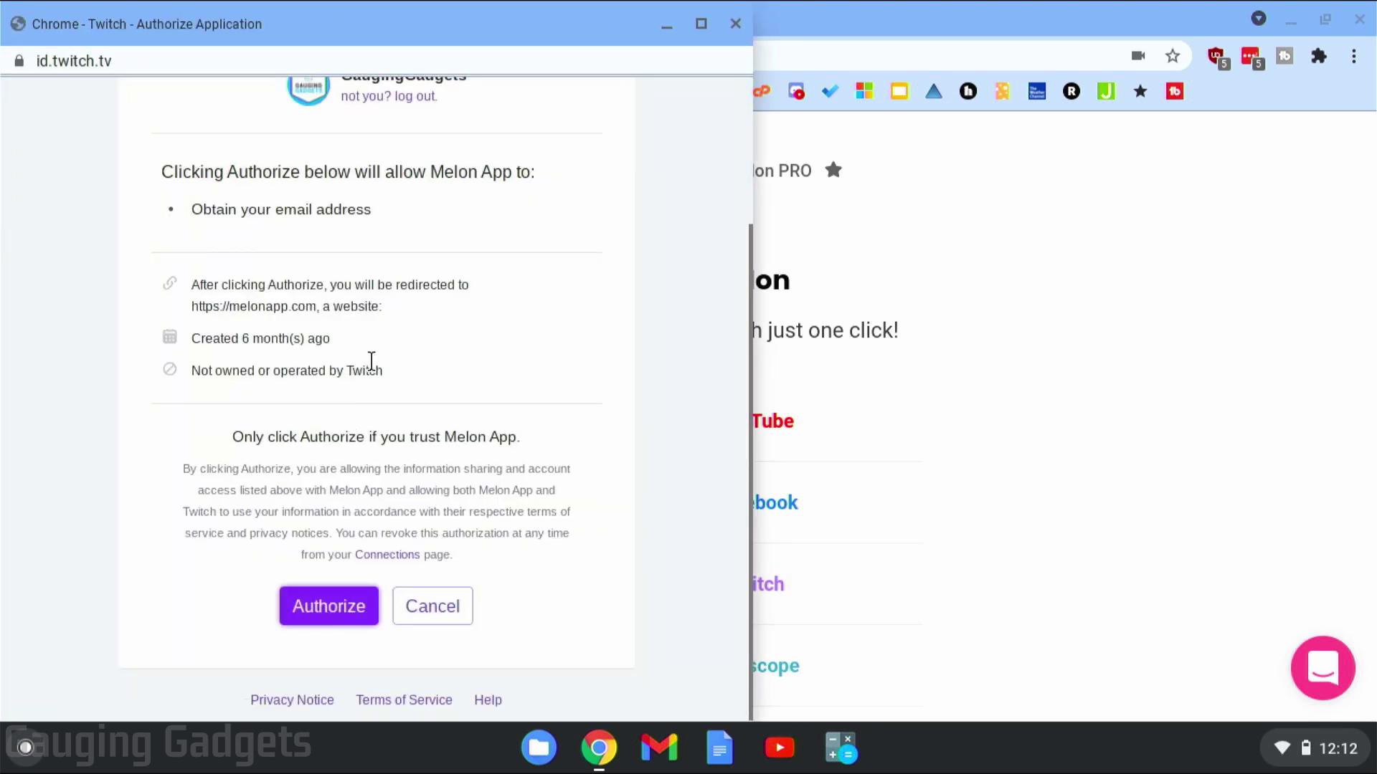
pyautogui.scroll(2, 353, 545)
pyautogui.scroll(-1, 352, 531)
pyautogui.click(318, 615)
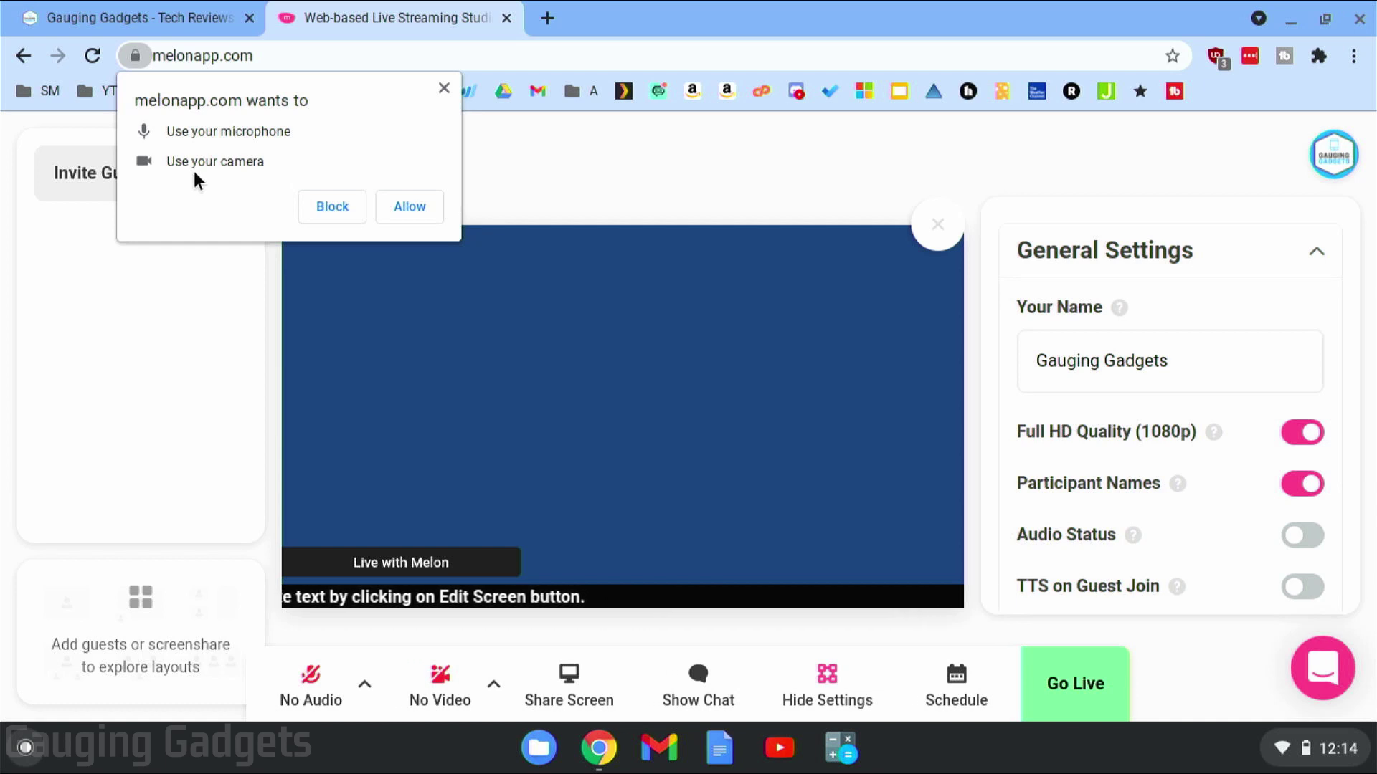
# Allow Melon to use the microphone and camera, and test the camera feed by showing it on stream and hiding it again
pyautogui.click(412, 208)
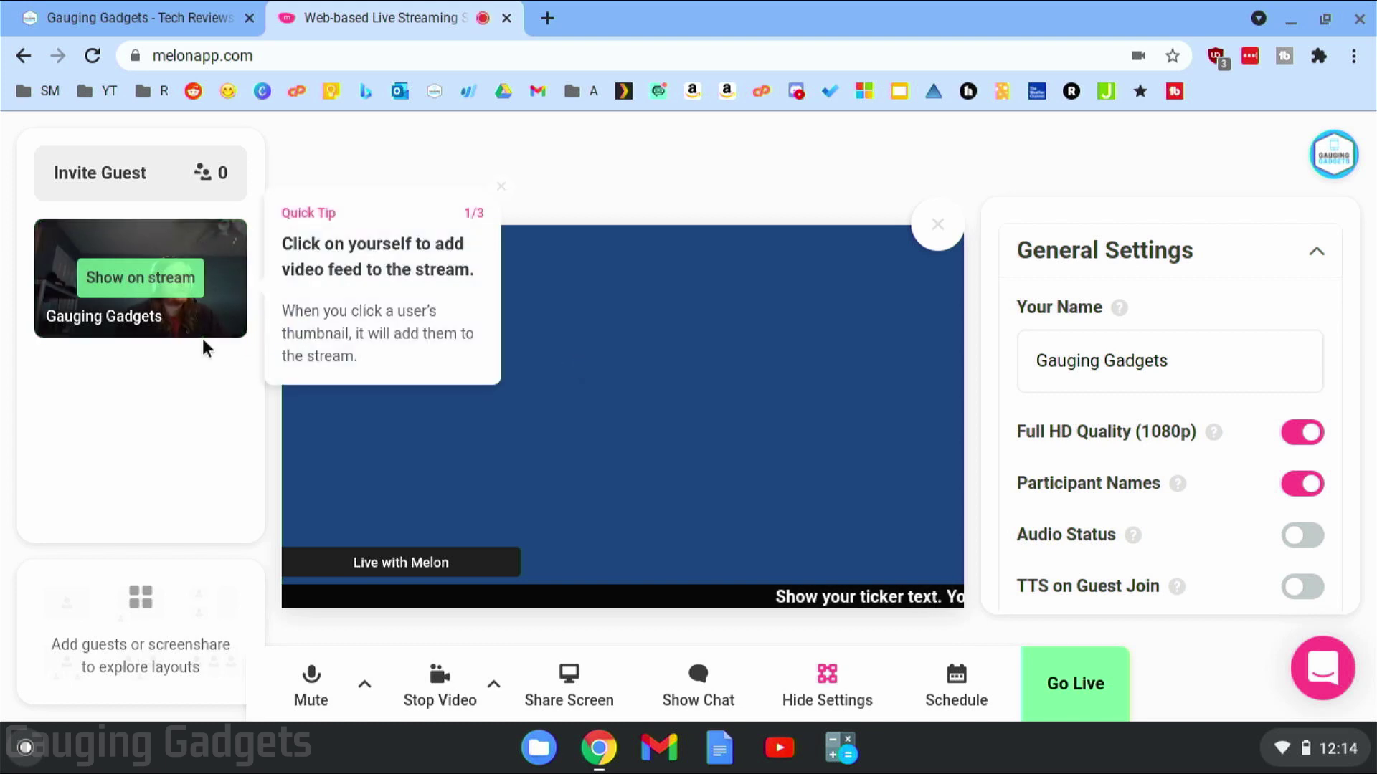
pyautogui.click(141, 287)
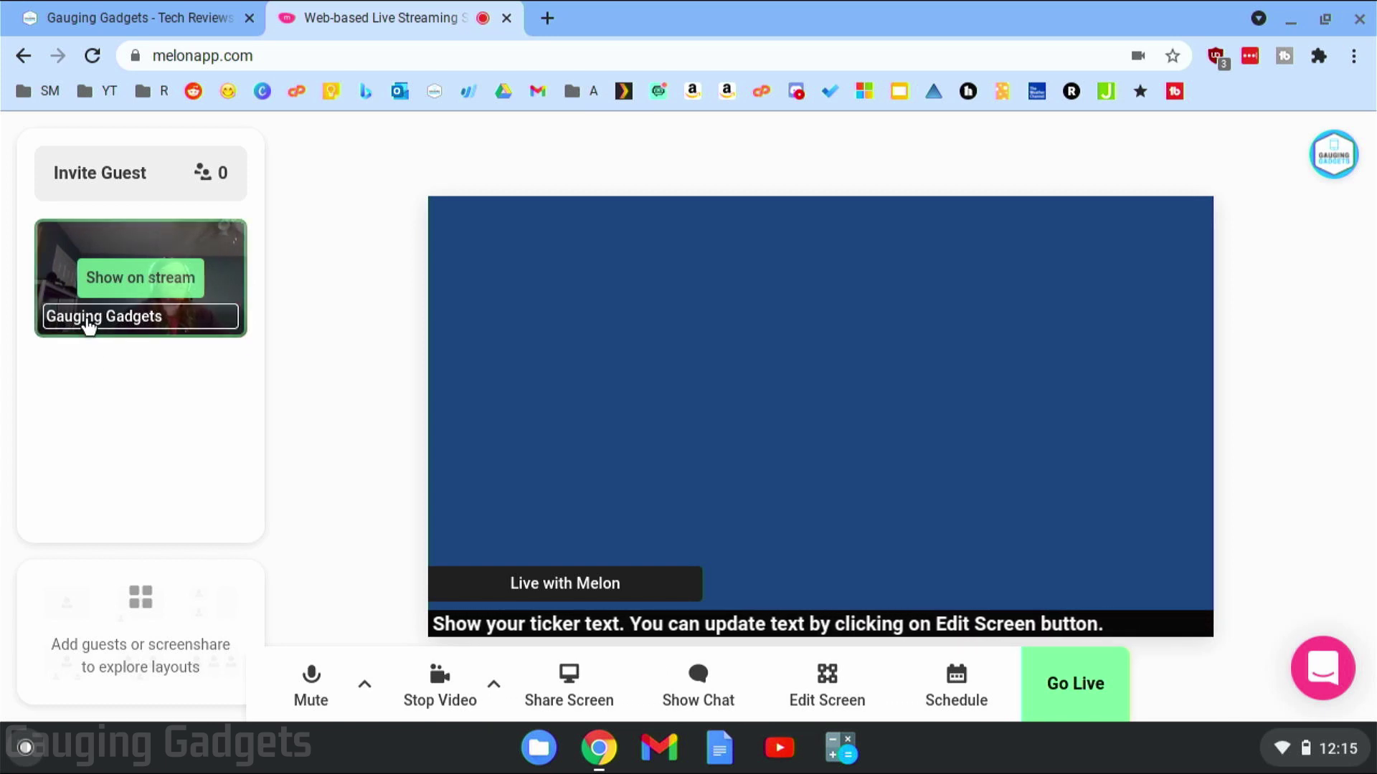
pyautogui.click(163, 290)
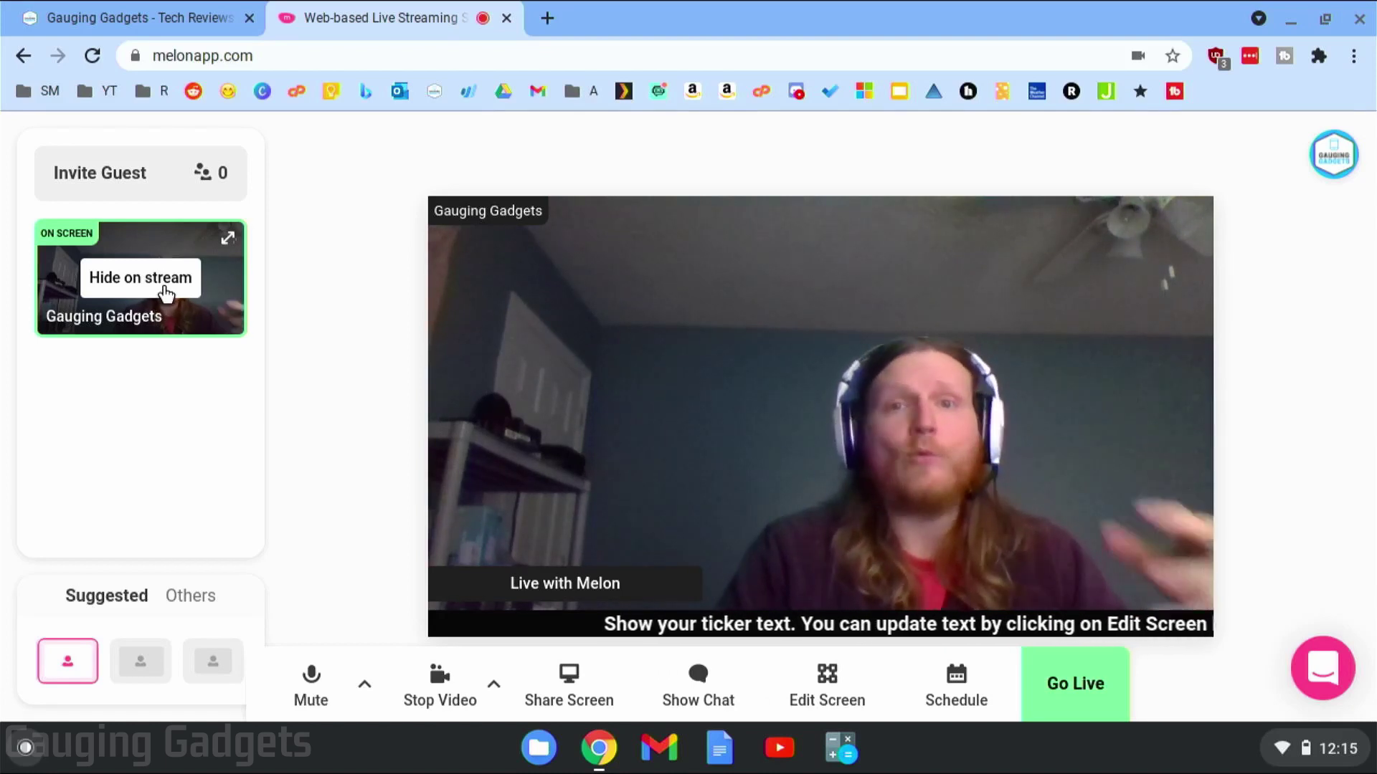
pyautogui.click(166, 292)
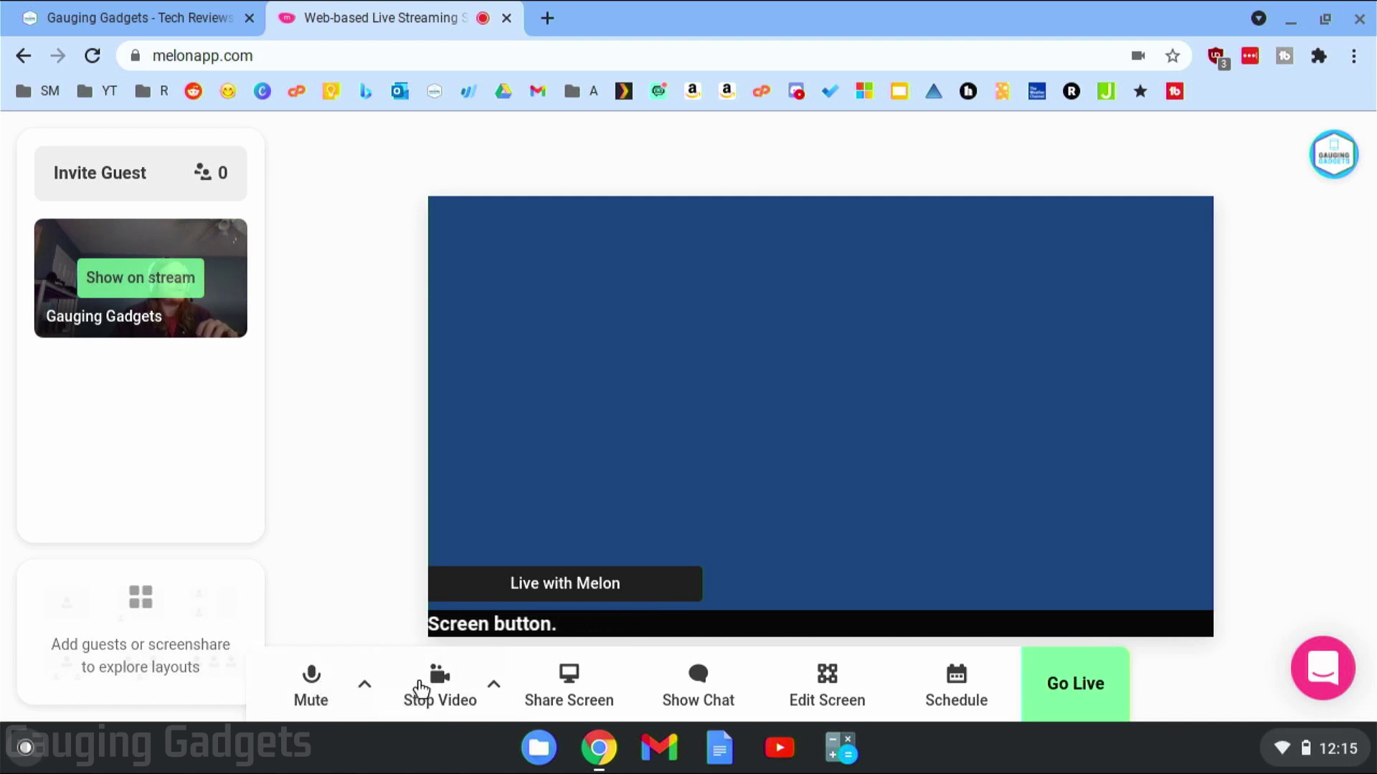
# Examine the audio input and output devices, and the camera's video input and resolution options
pyautogui.click(365, 687)
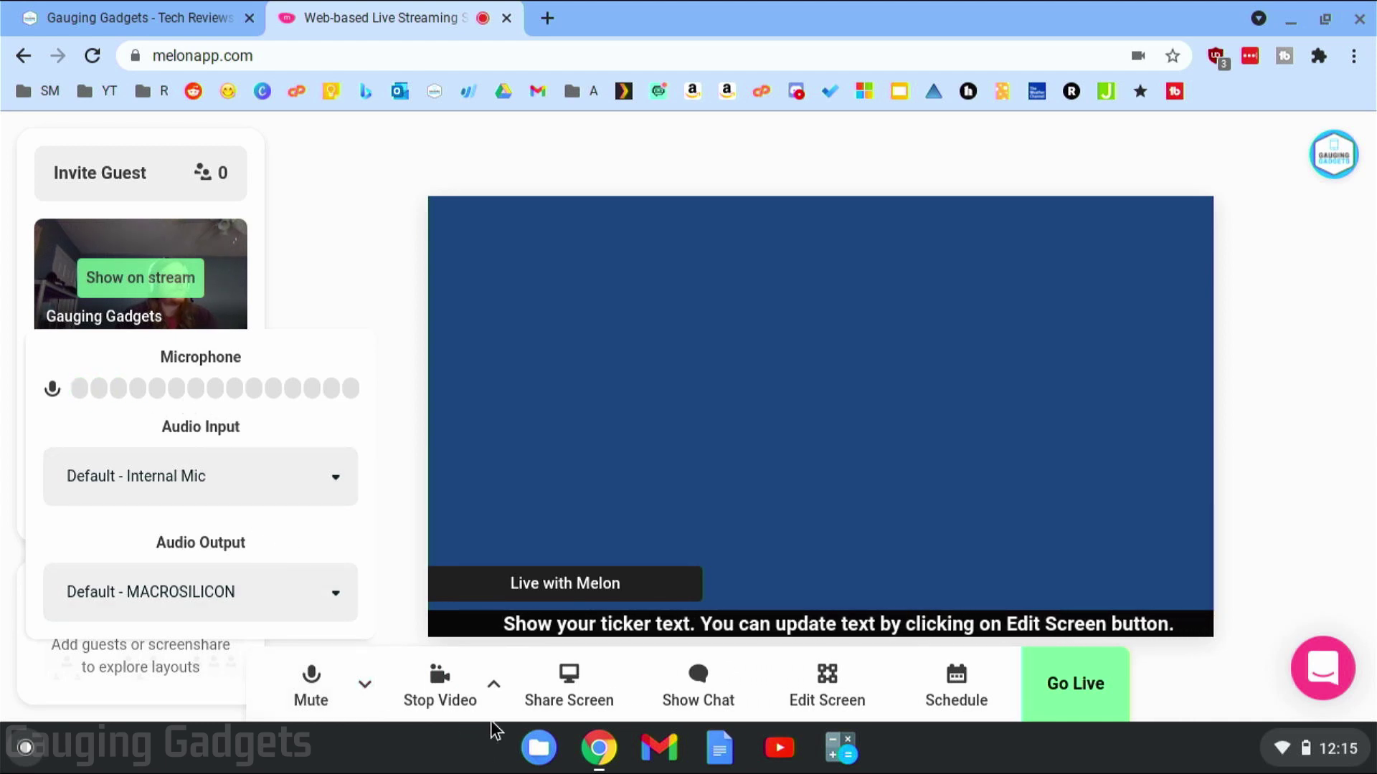
pyautogui.click(494, 687)
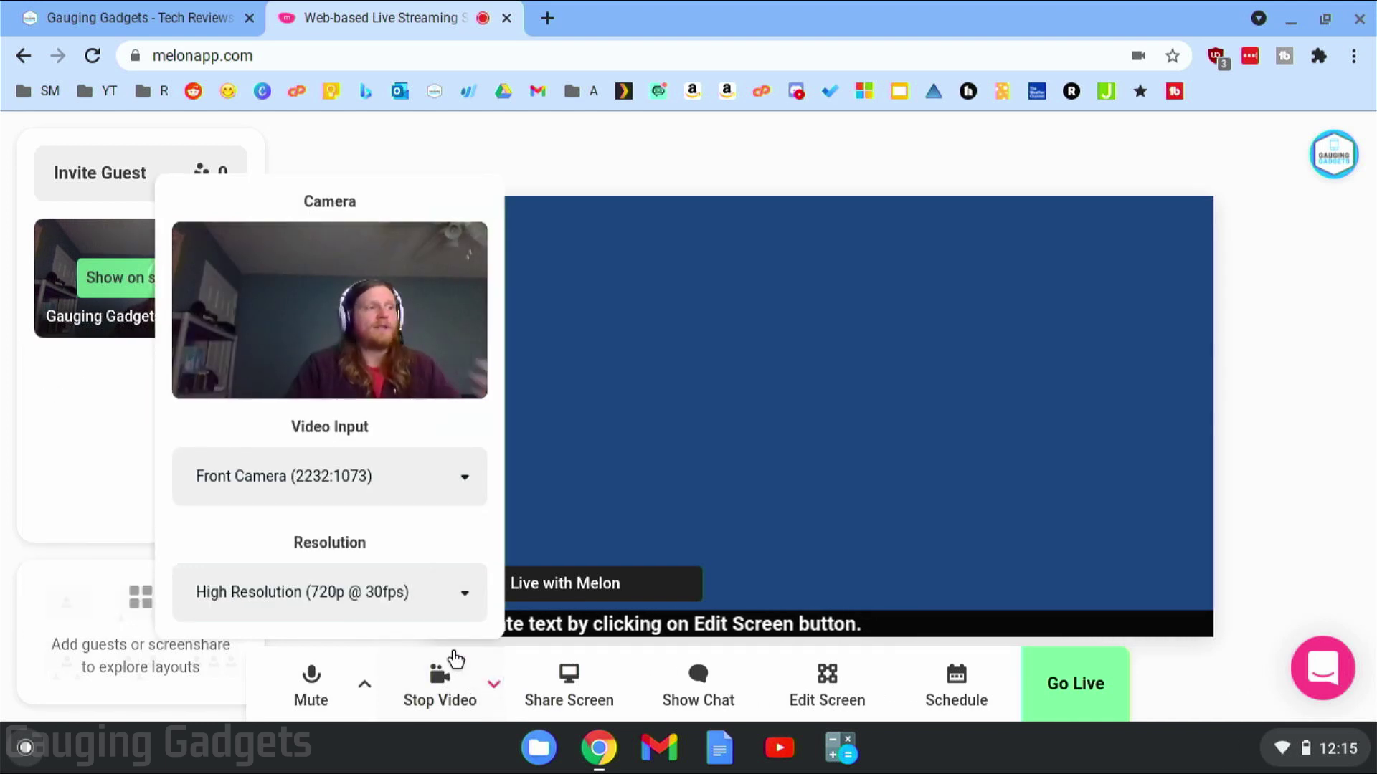
pyautogui.click(435, 600)
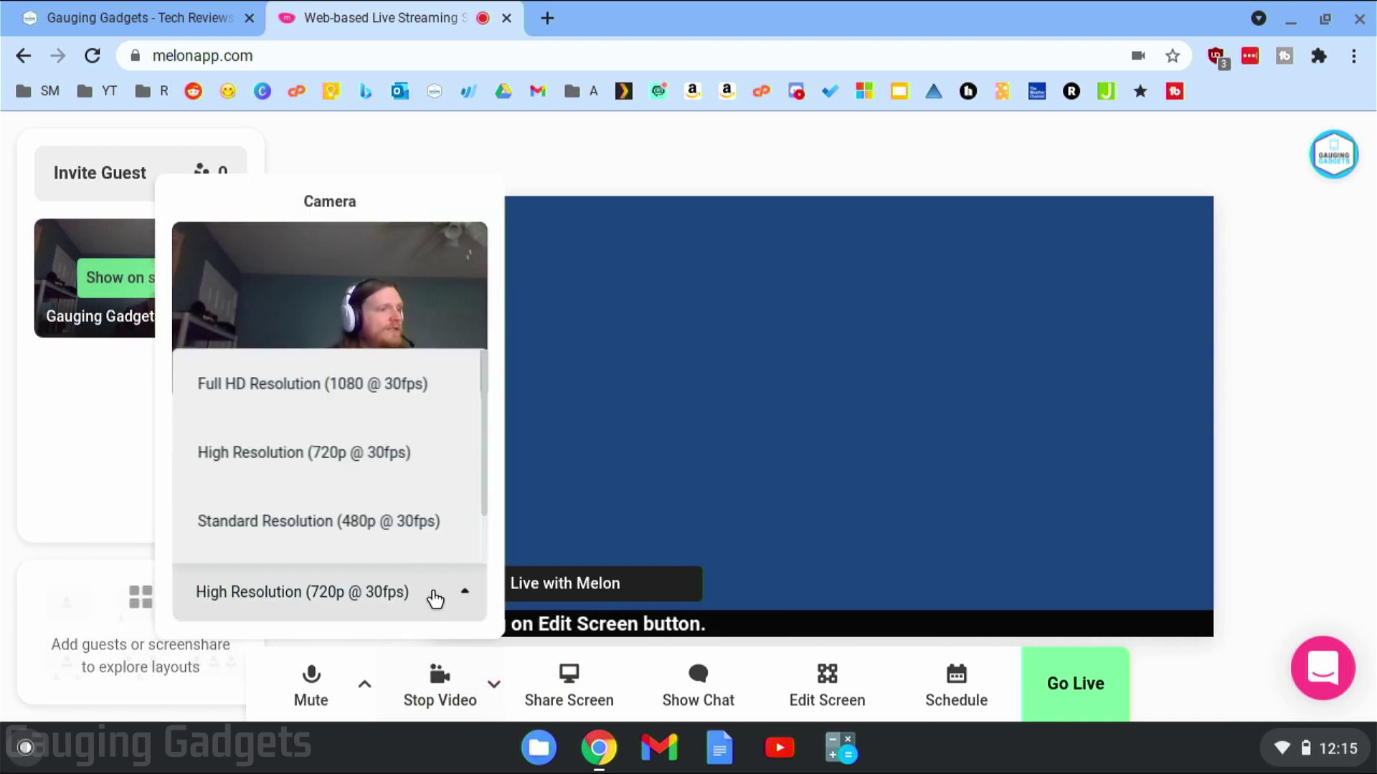
pyautogui.click(435, 599)
pyautogui.click(406, 481)
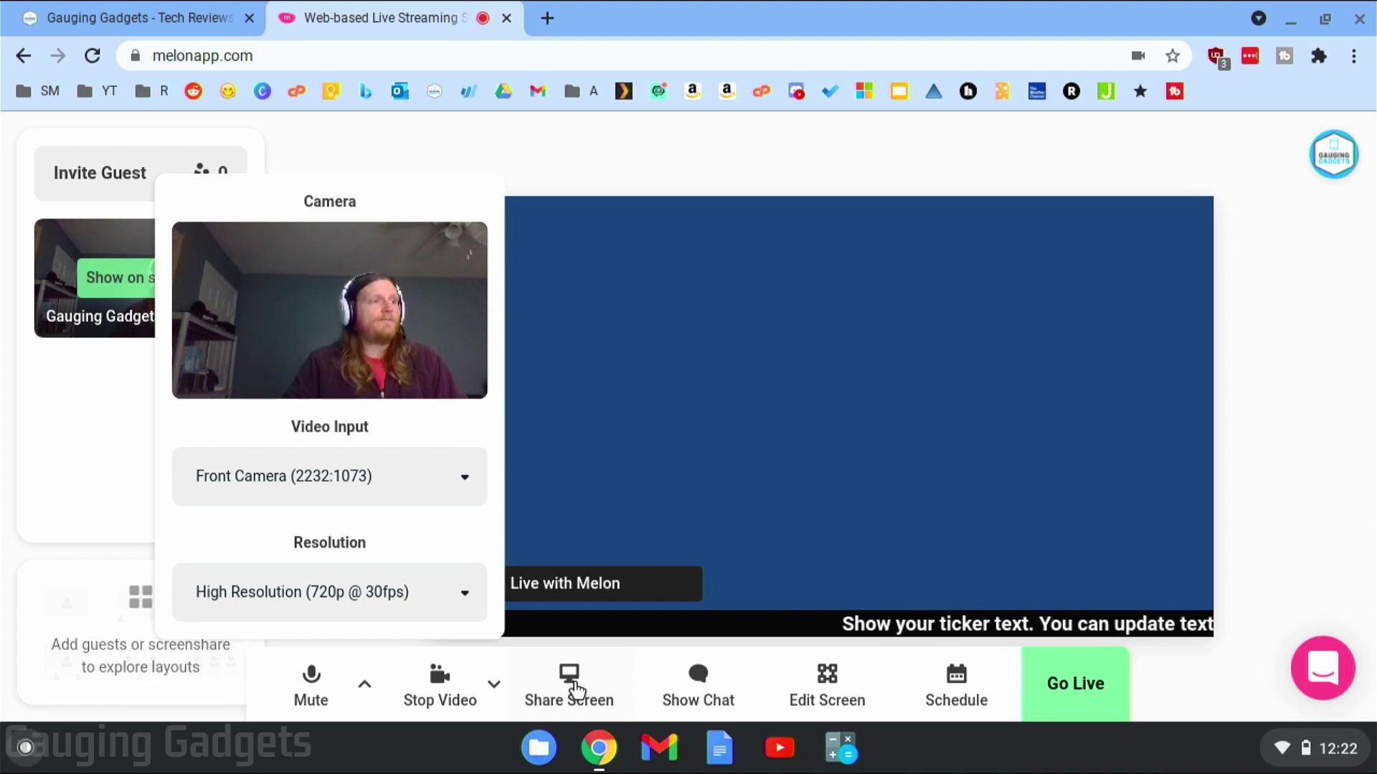
# Share the second Chrome tab titled "Gauging Gadgets - Tech Reviews and Tutorials" with its audio
pyautogui.click(570, 685)
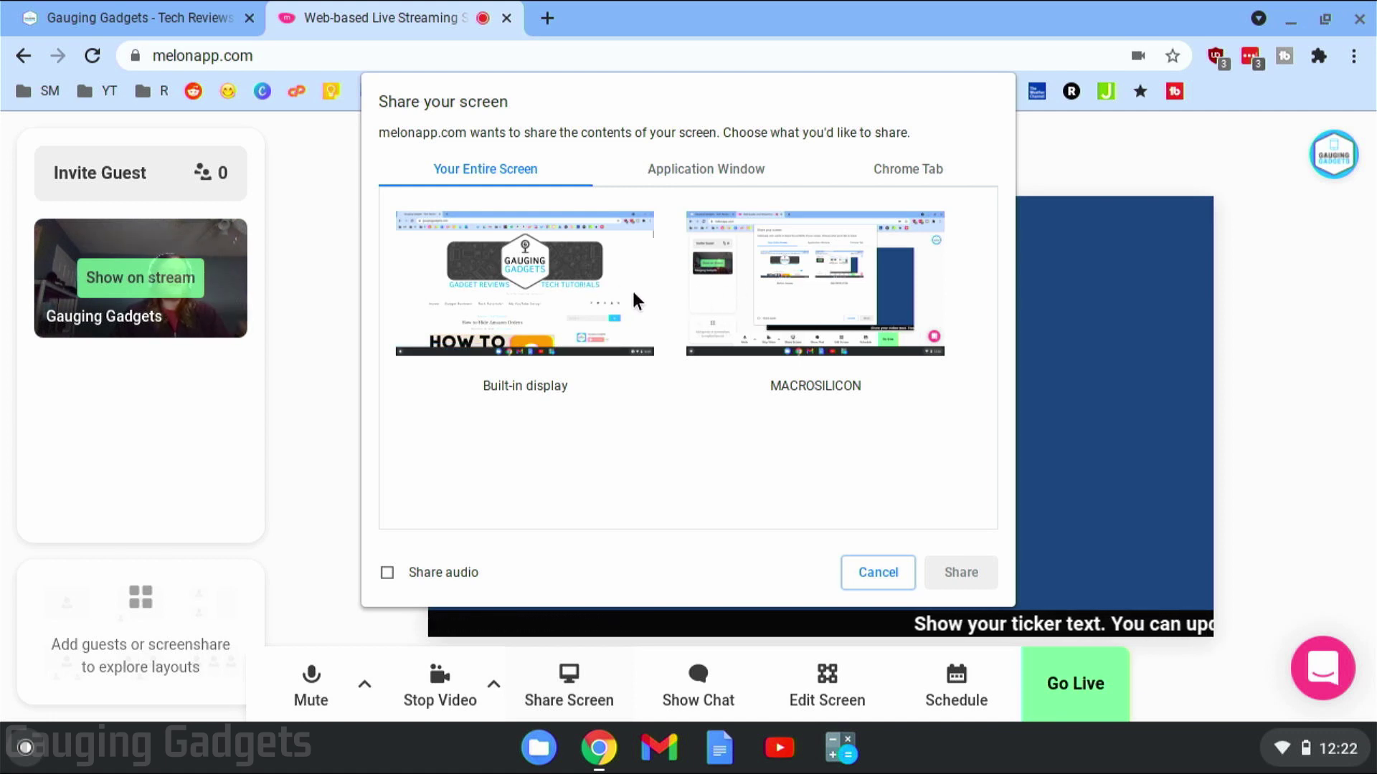
pyautogui.click(708, 177)
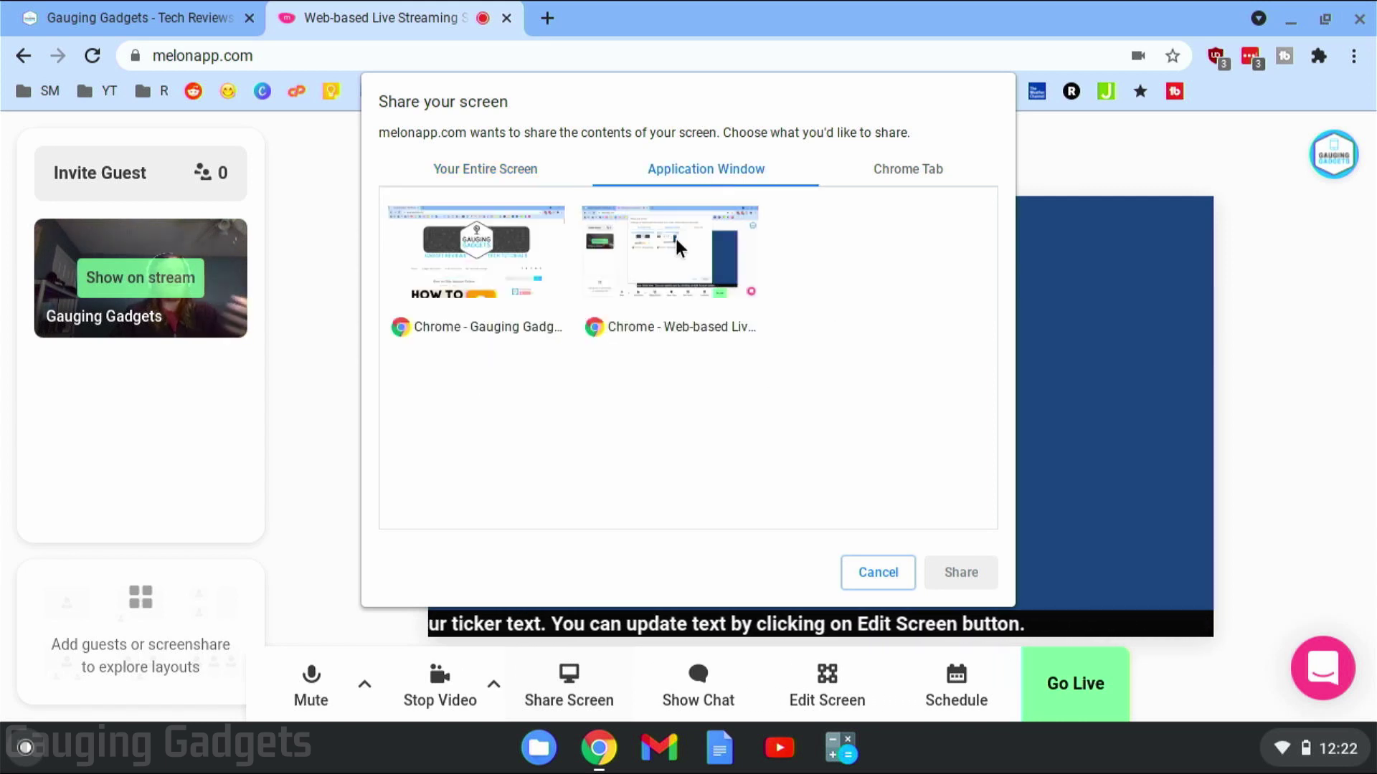
pyautogui.click(905, 172)
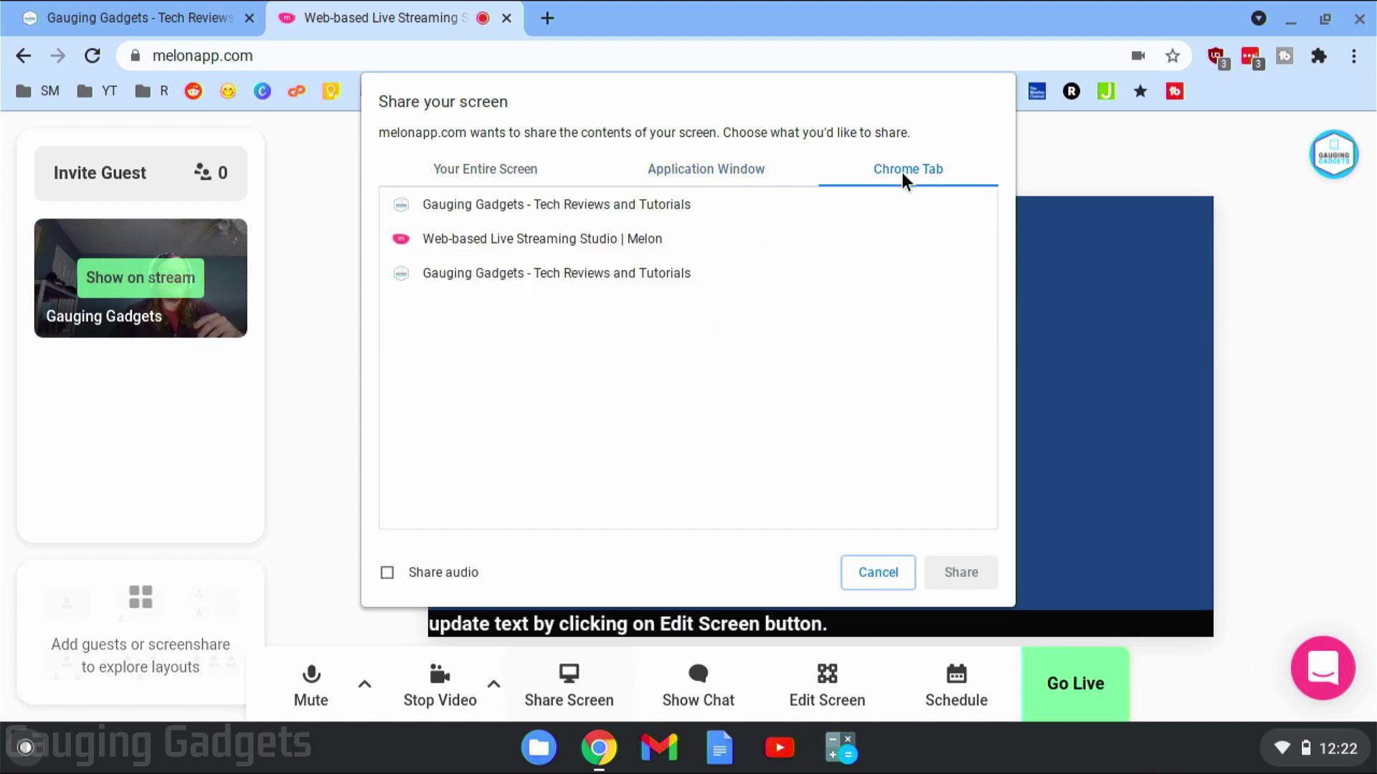
pyautogui.click(547, 281)
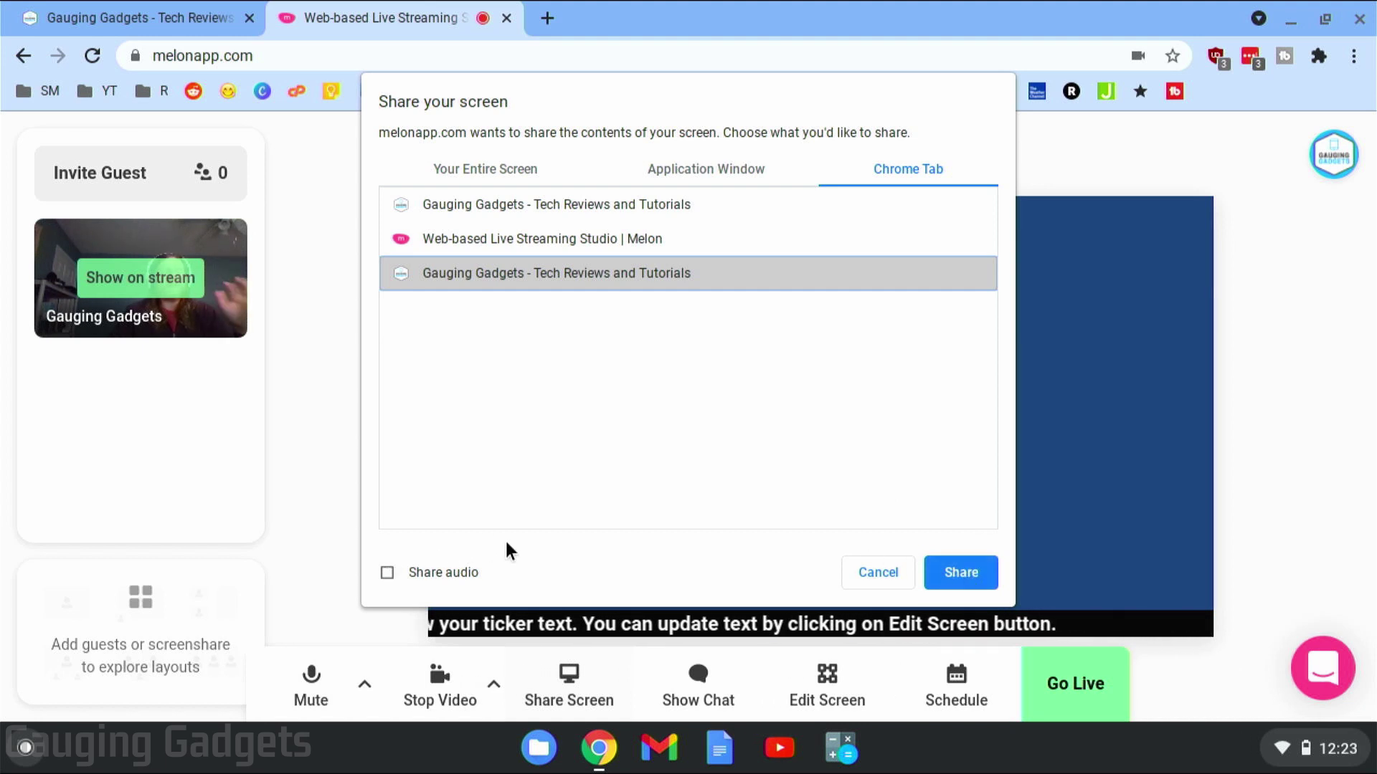
pyautogui.click(386, 573)
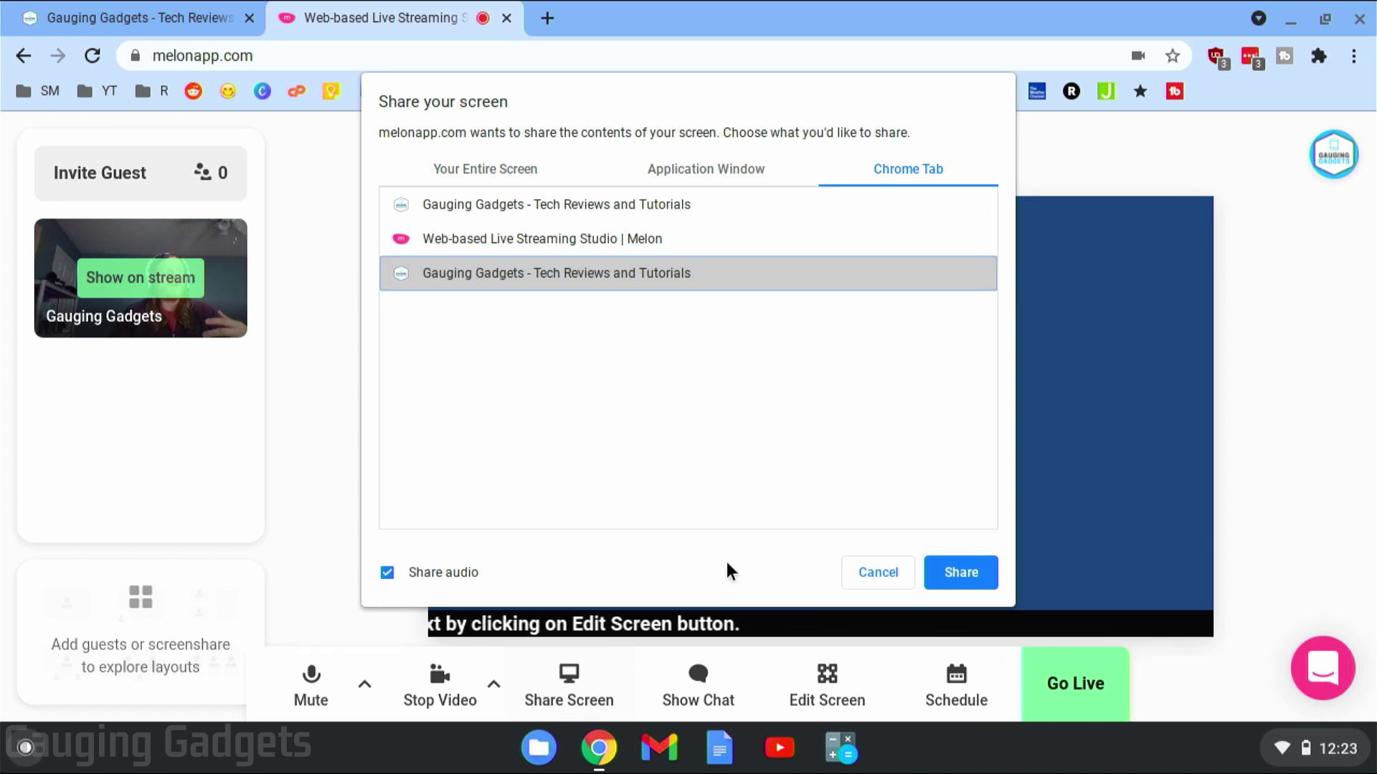
pyautogui.click(974, 572)
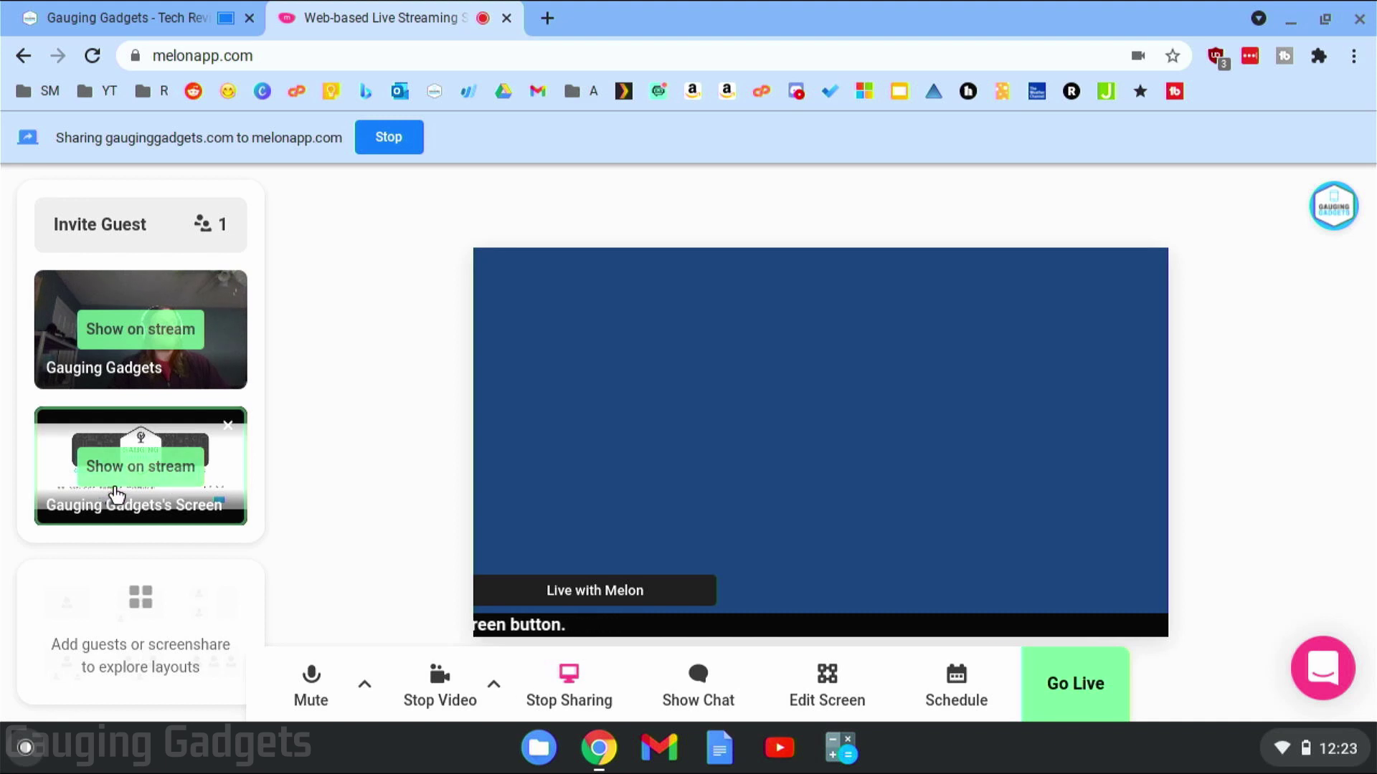
# Show the shared screen and the camera feed on stream, trying the small-camera layout and settling on the larger-camera side-by-side layout
pyautogui.click(135, 473)
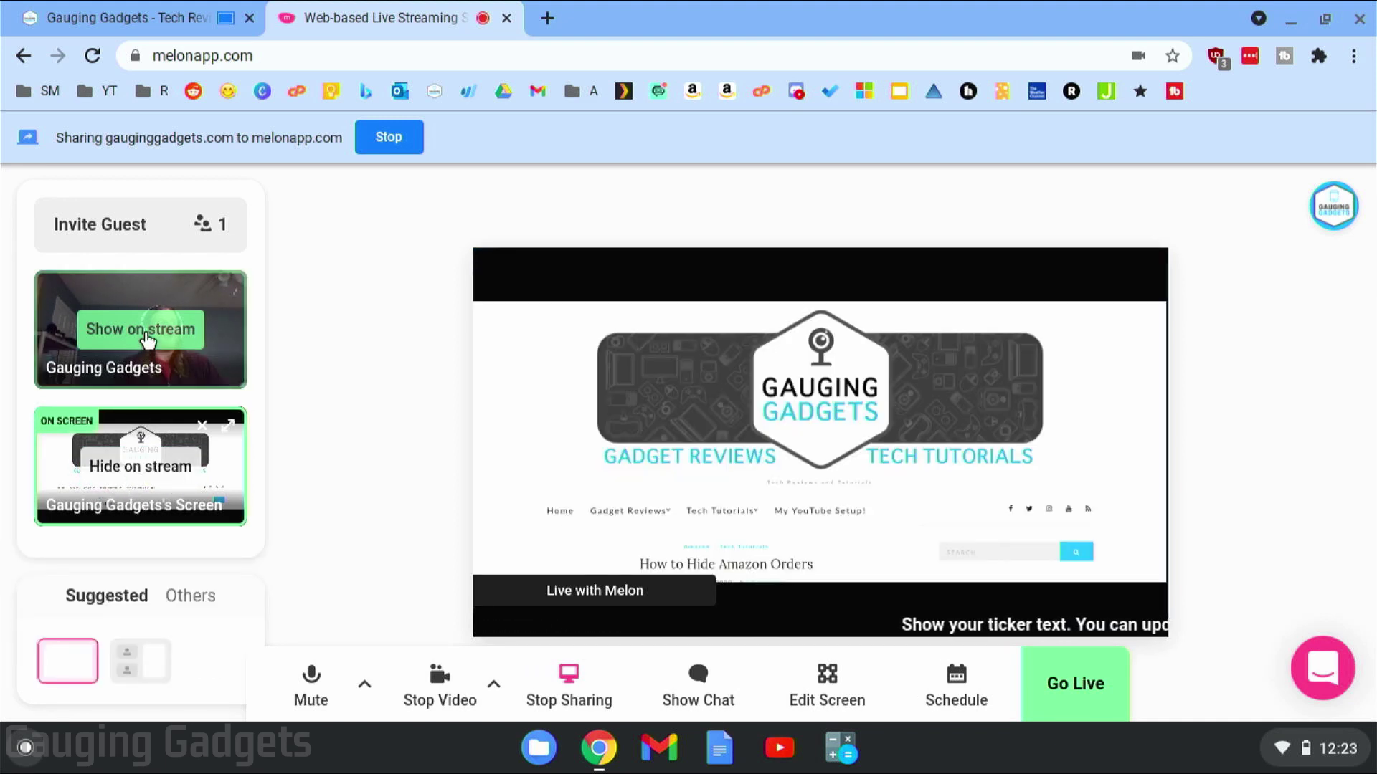
pyautogui.click(147, 340)
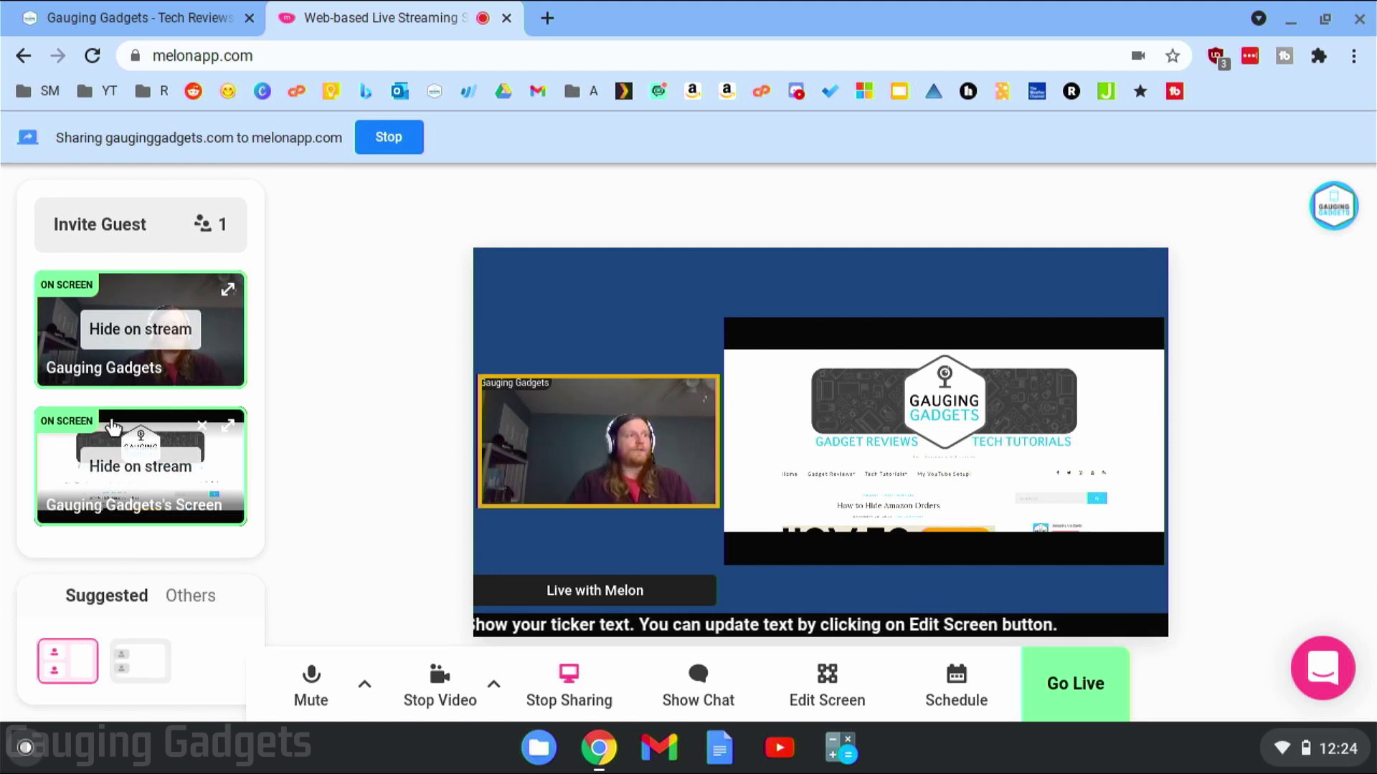
pyautogui.click(140, 677)
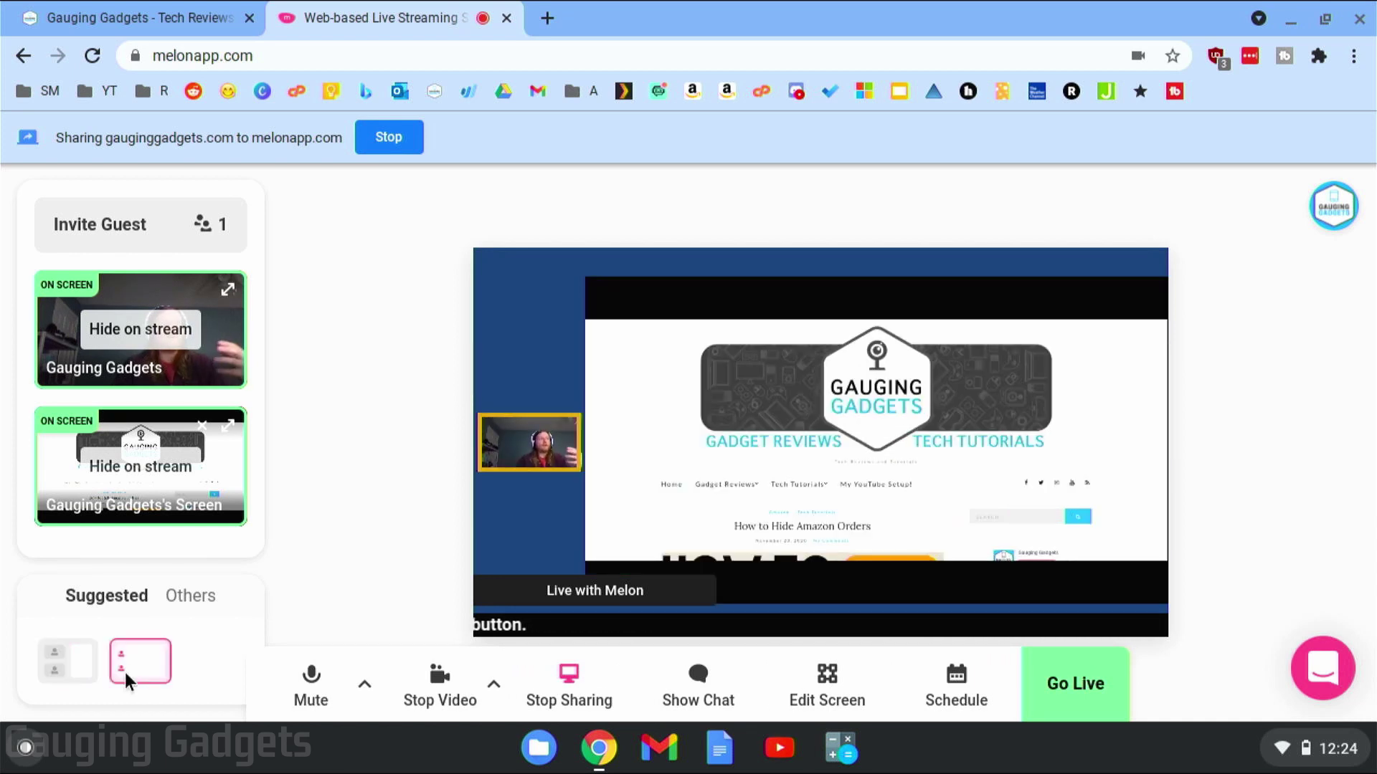
pyautogui.click(80, 685)
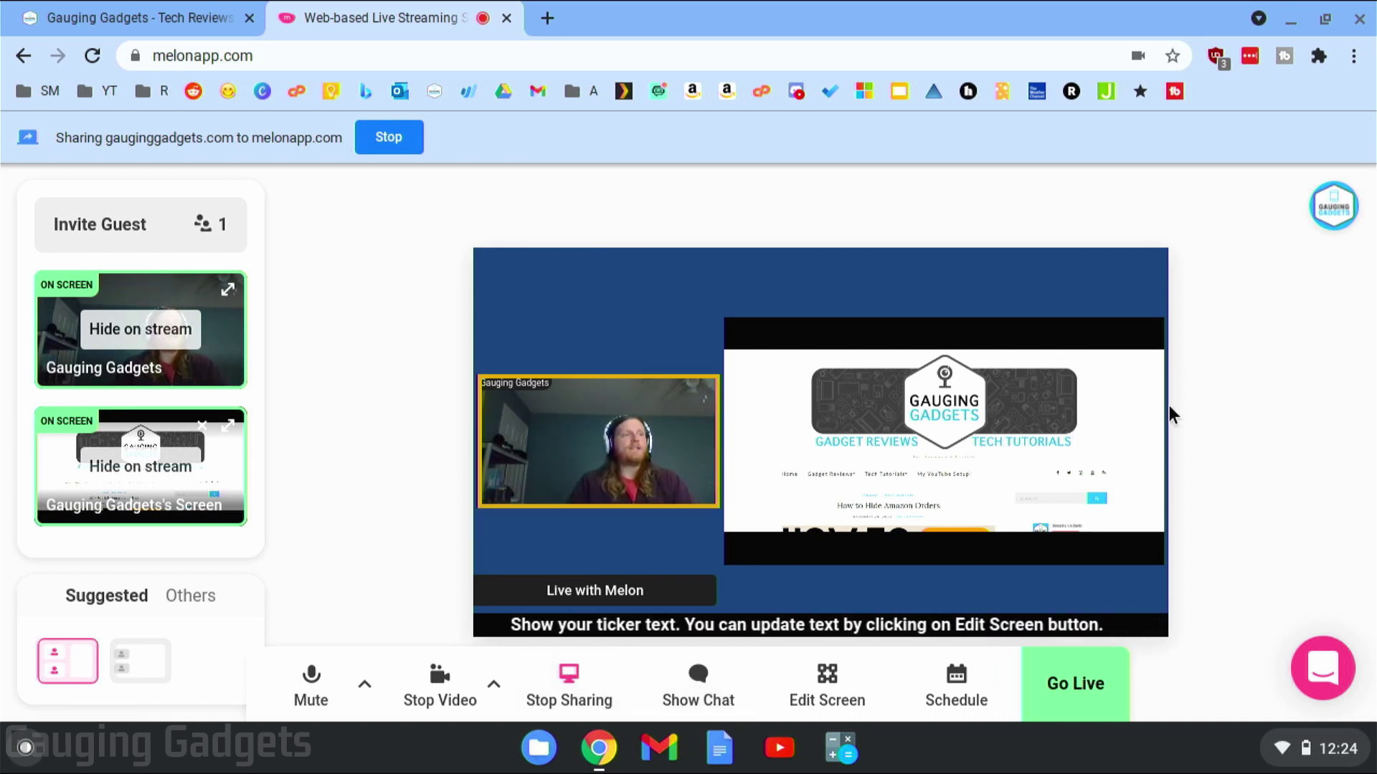
# Open the stream's screen settings and turn on Audio Status and the Logo
pyautogui.click(739, 693)
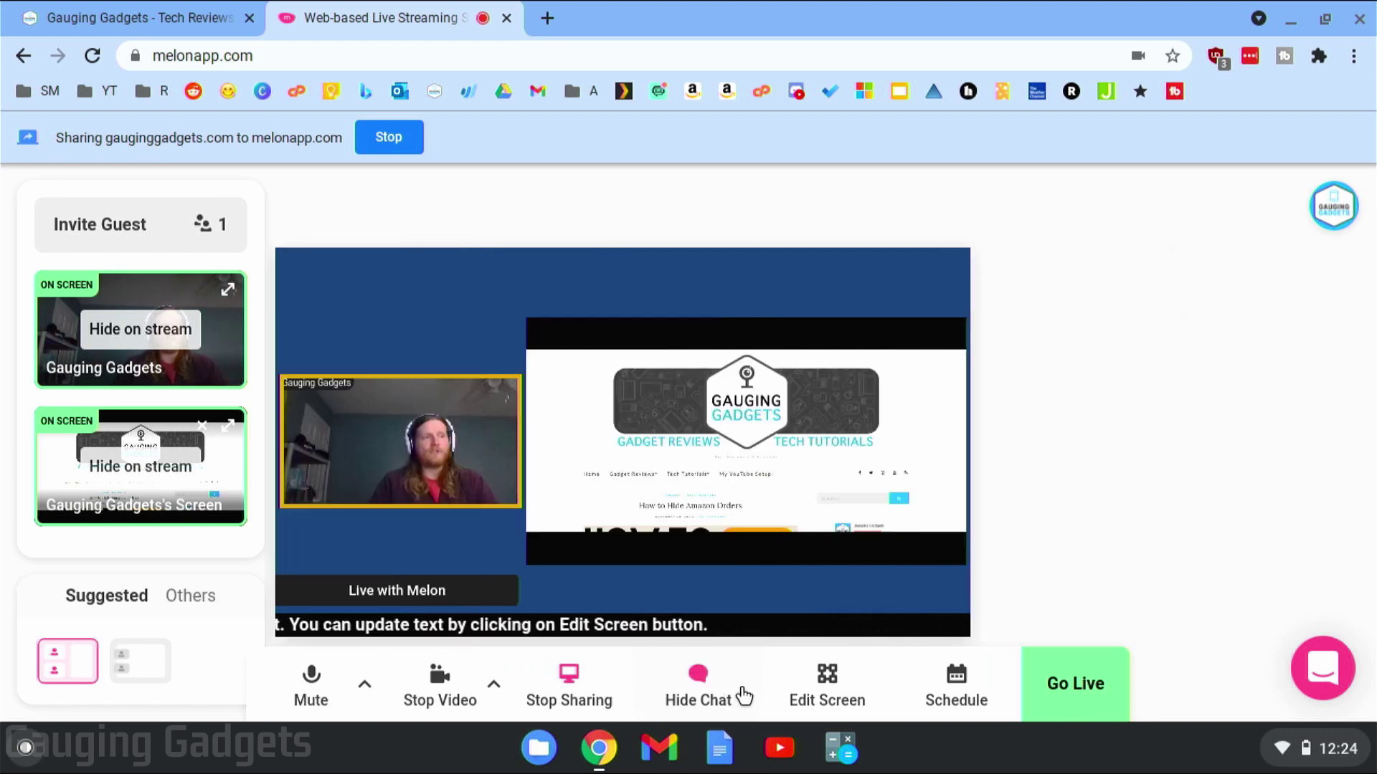
pyautogui.click(827, 688)
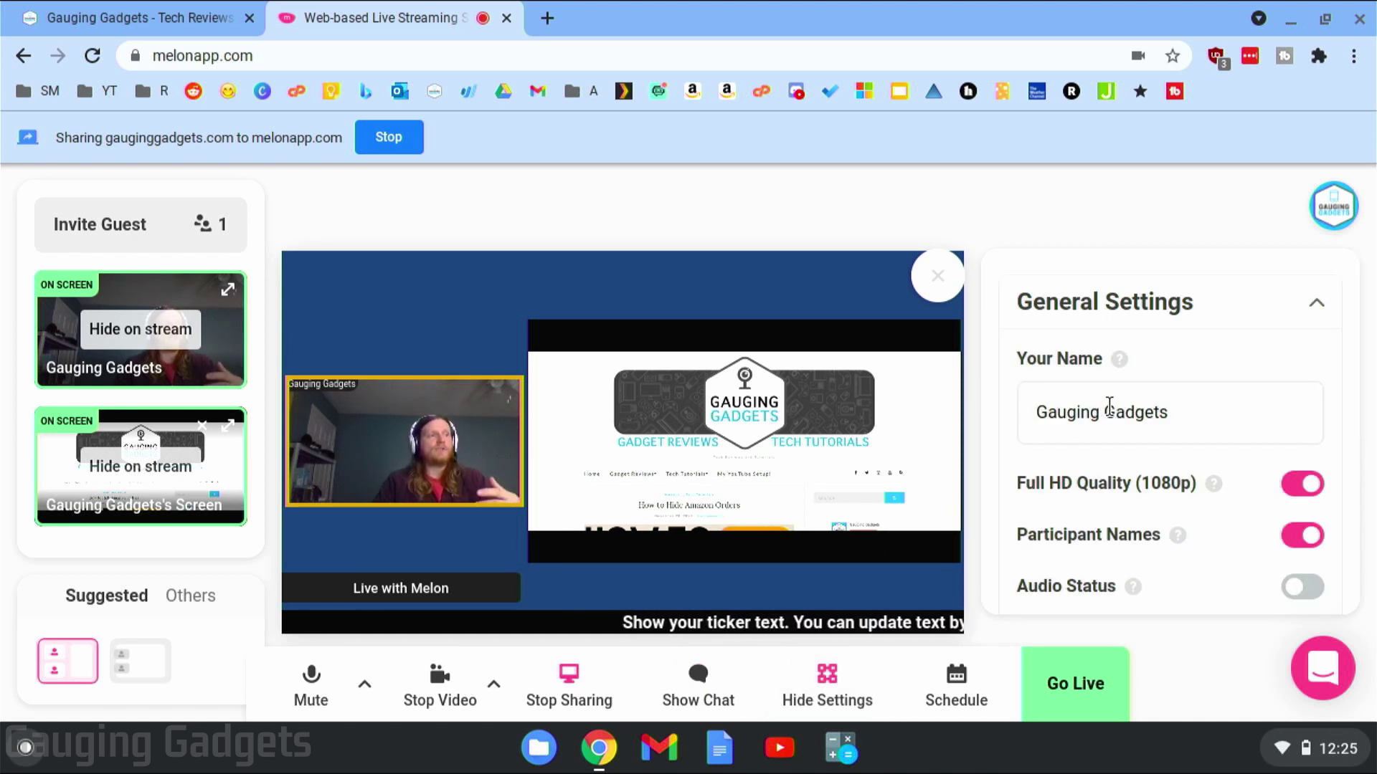
pyautogui.scroll(-1, 1105, 405)
pyautogui.scroll(-2, 1100, 423)
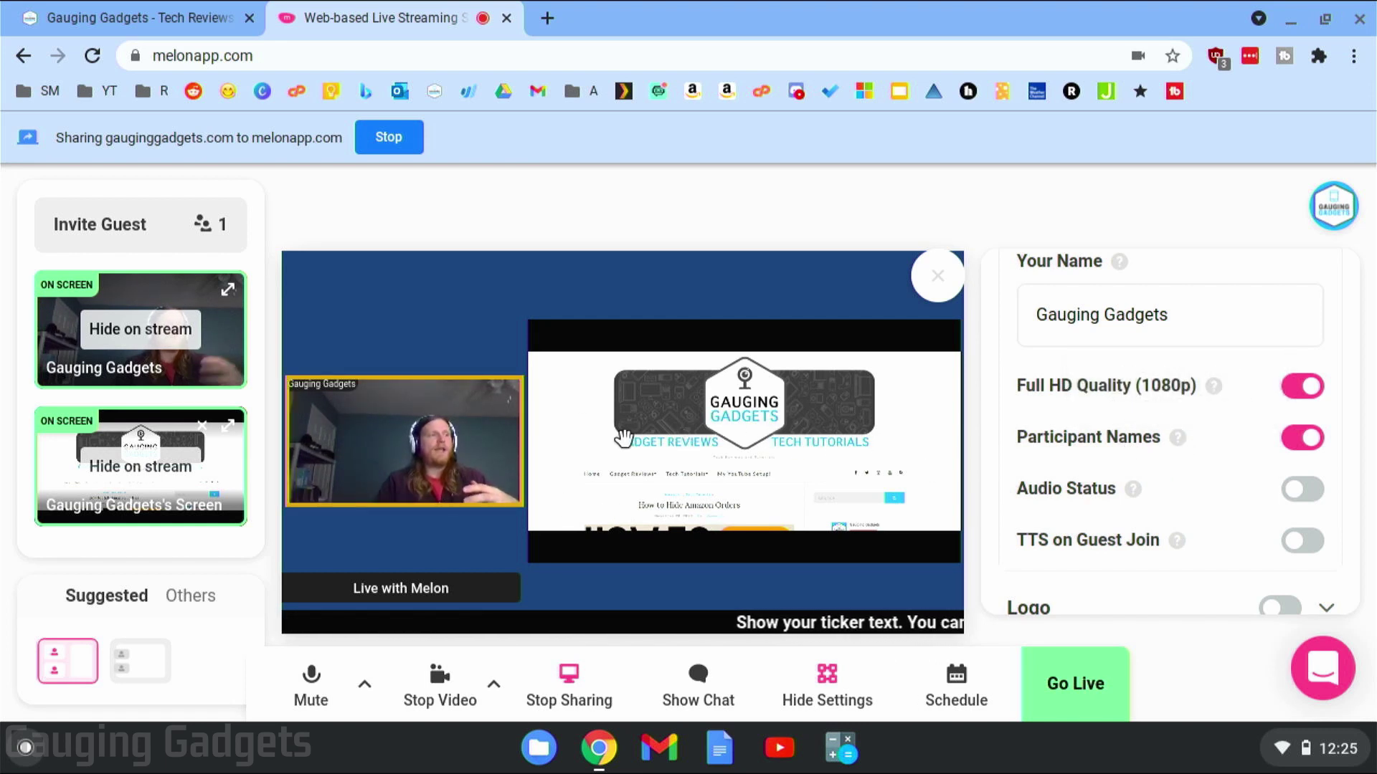
pyautogui.click(1169, 497)
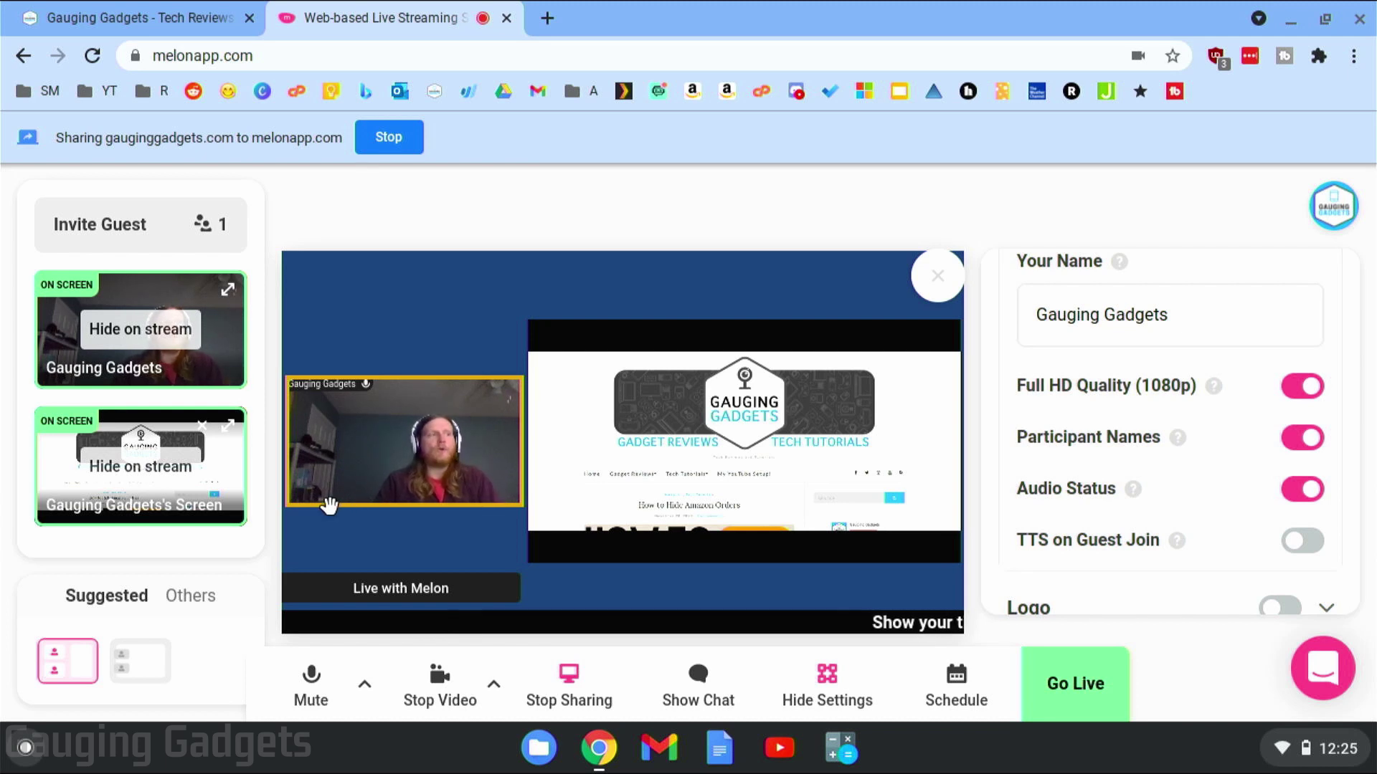
pyautogui.scroll(-3, 1054, 387)
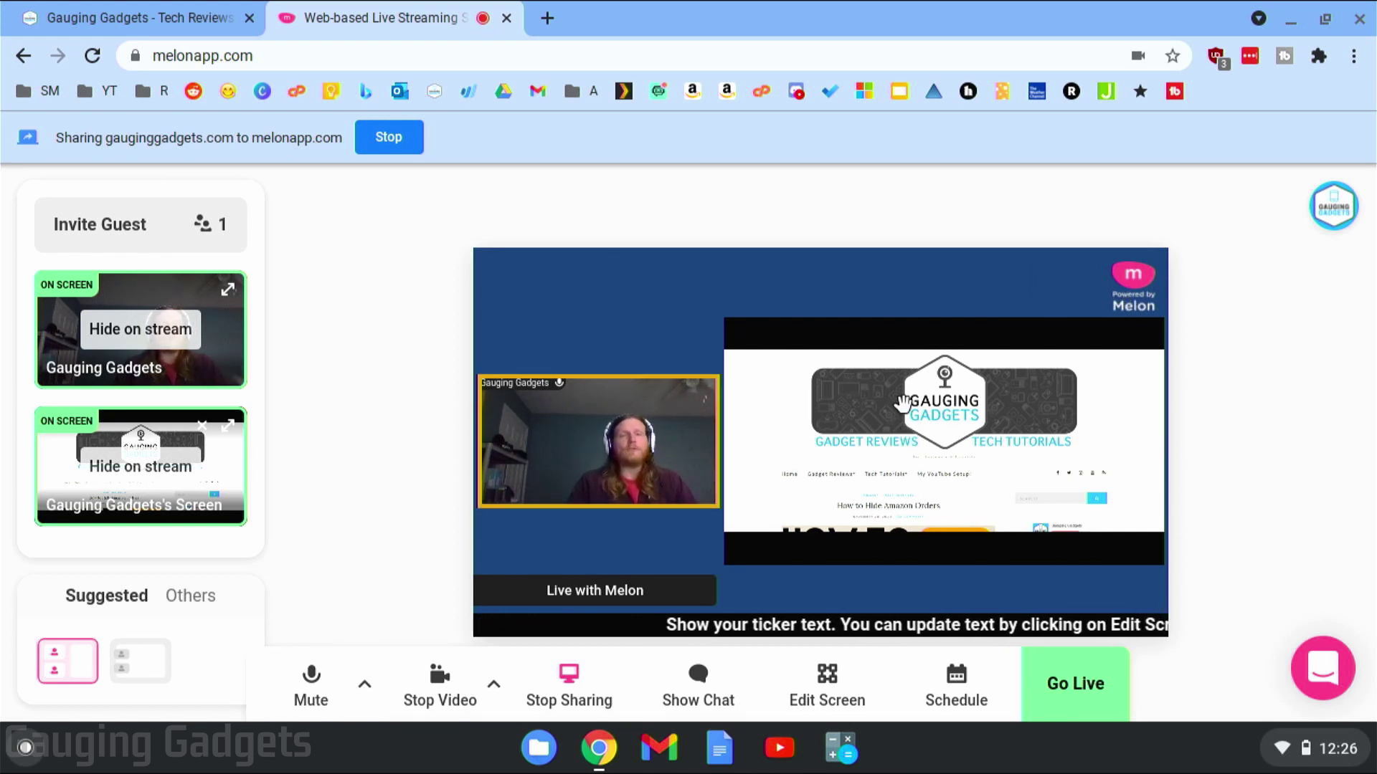
# Reopen the screen settings and examine the text, font, background and font color options of the banner and the ticker
pyautogui.click(824, 685)
pyautogui.scroll(-1, 1234, 487)
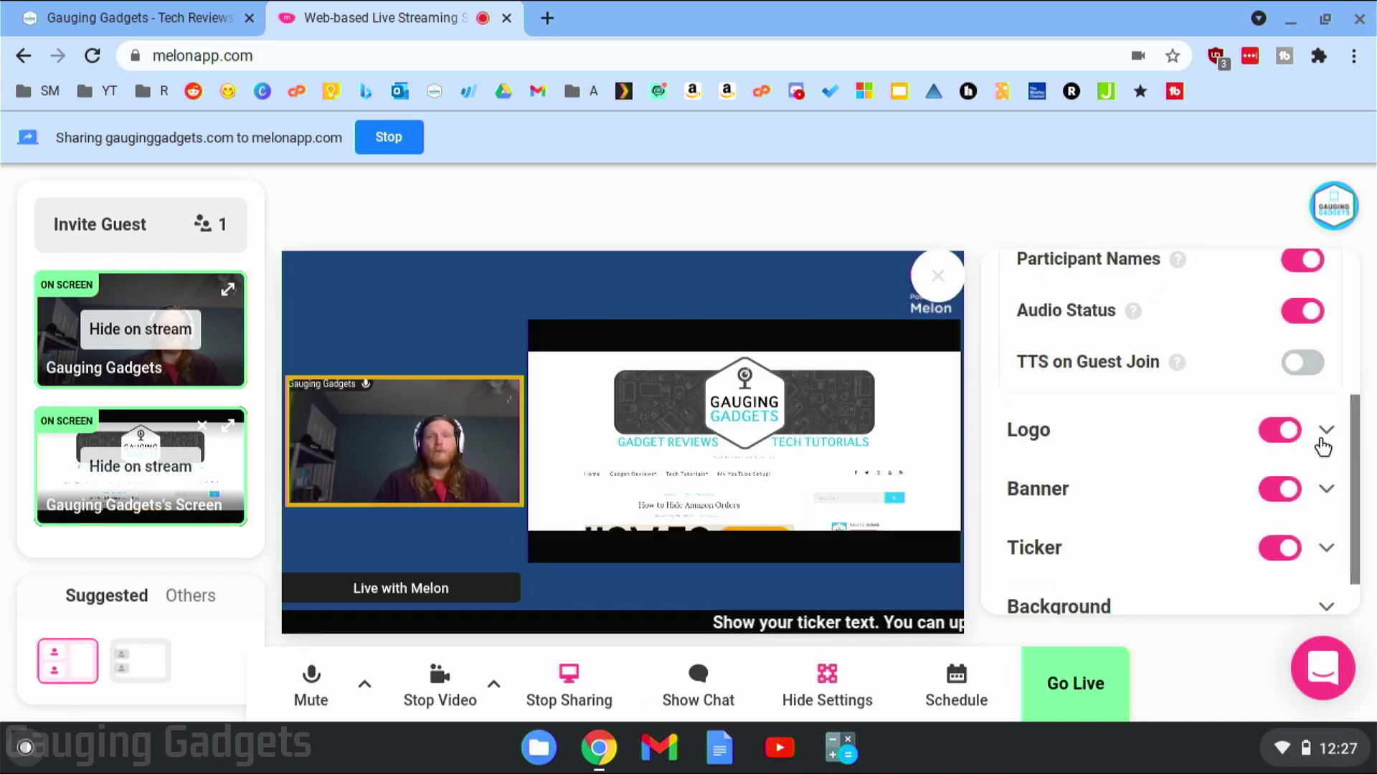
pyautogui.click(1322, 488)
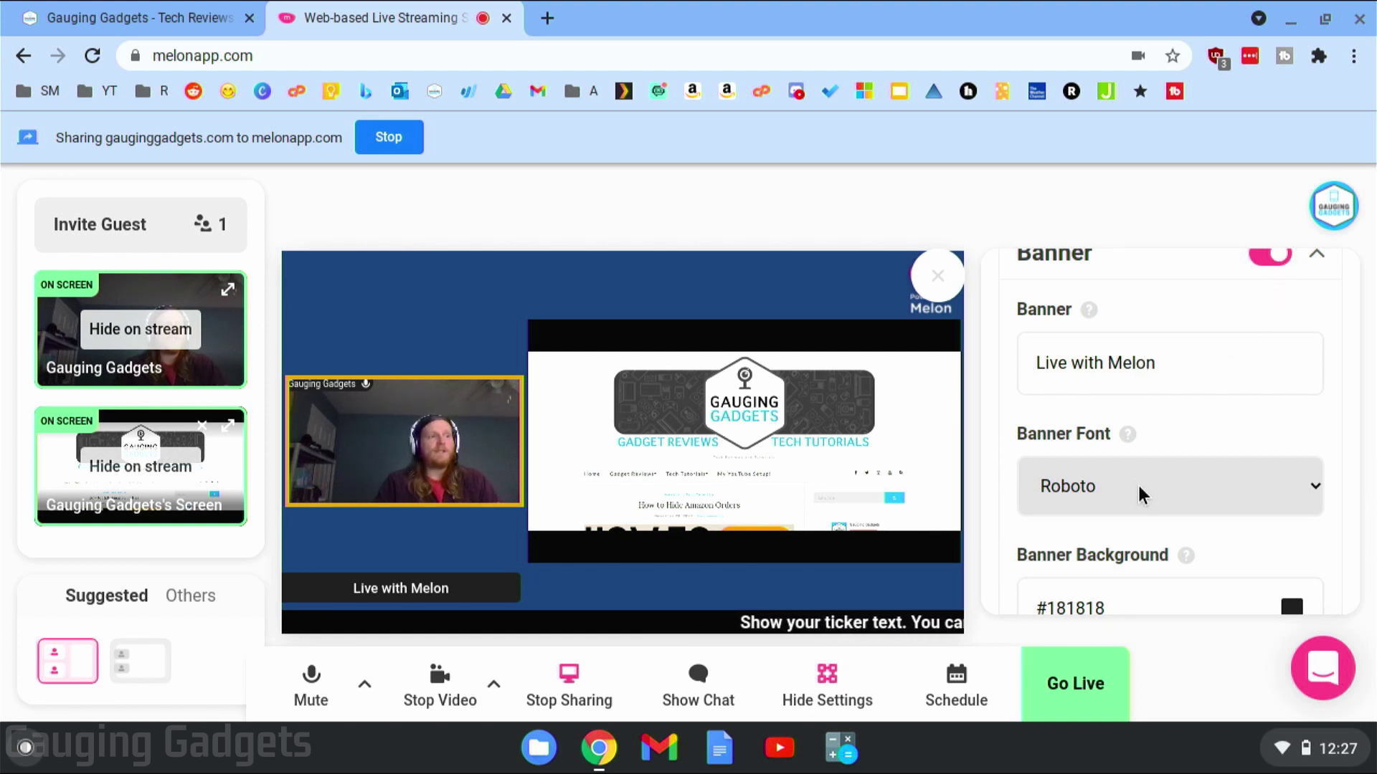
pyautogui.scroll(-3, 1140, 502)
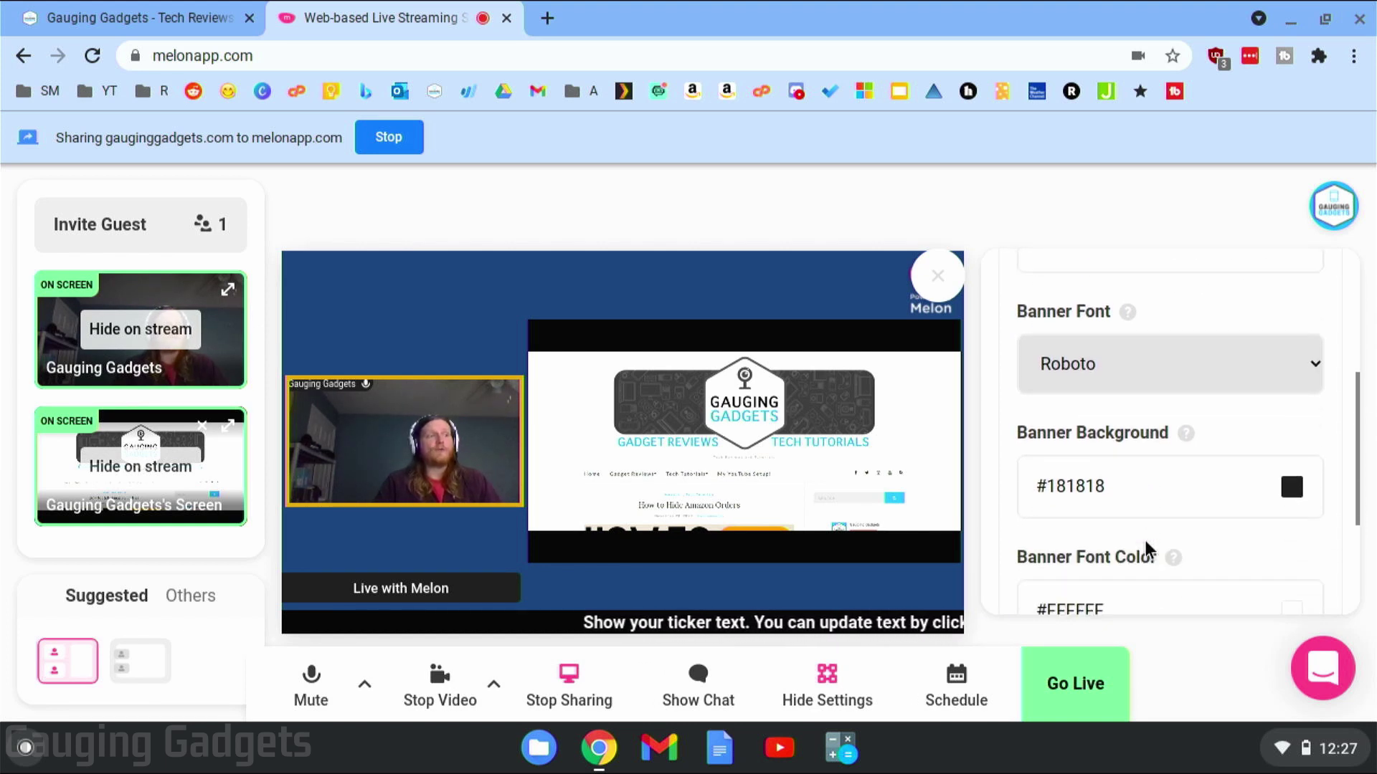
pyautogui.scroll(-3, 1147, 551)
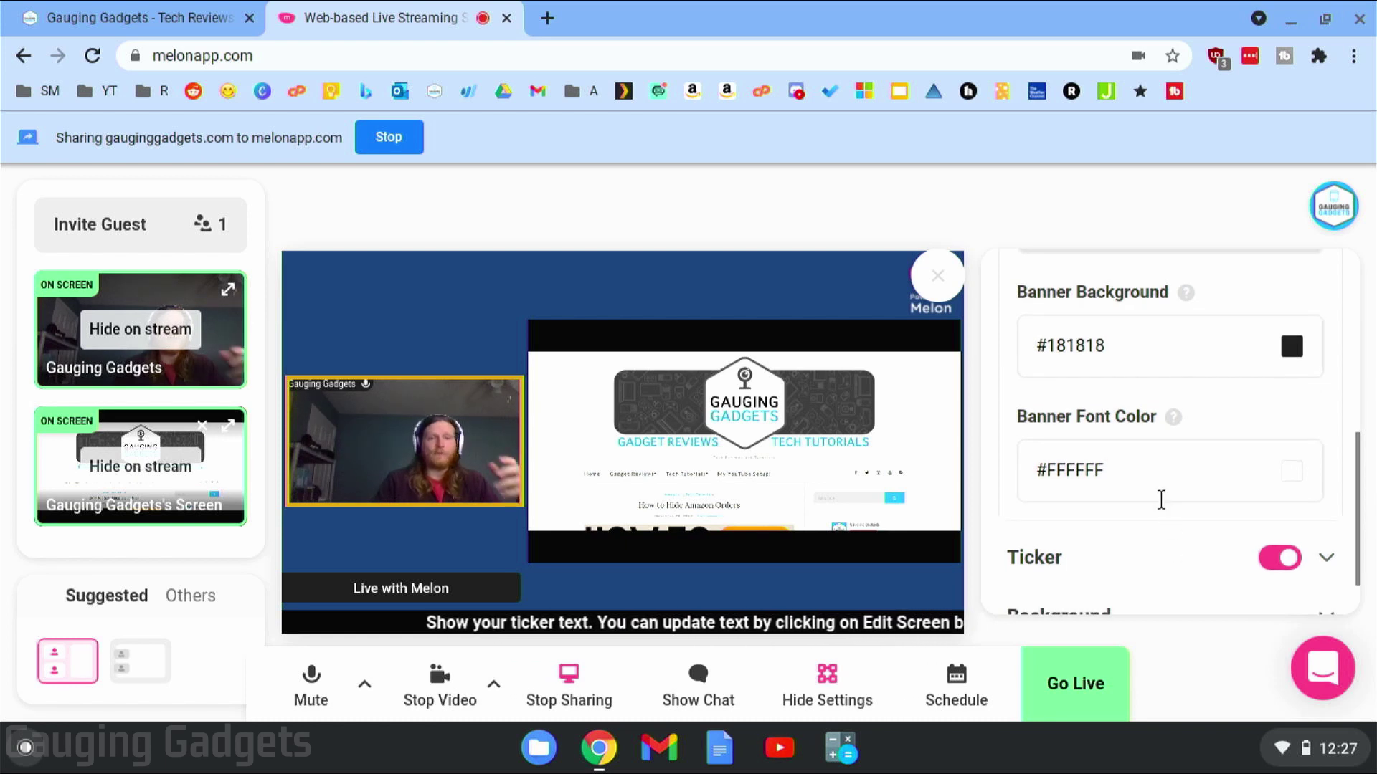
pyautogui.scroll(-2, 1161, 500)
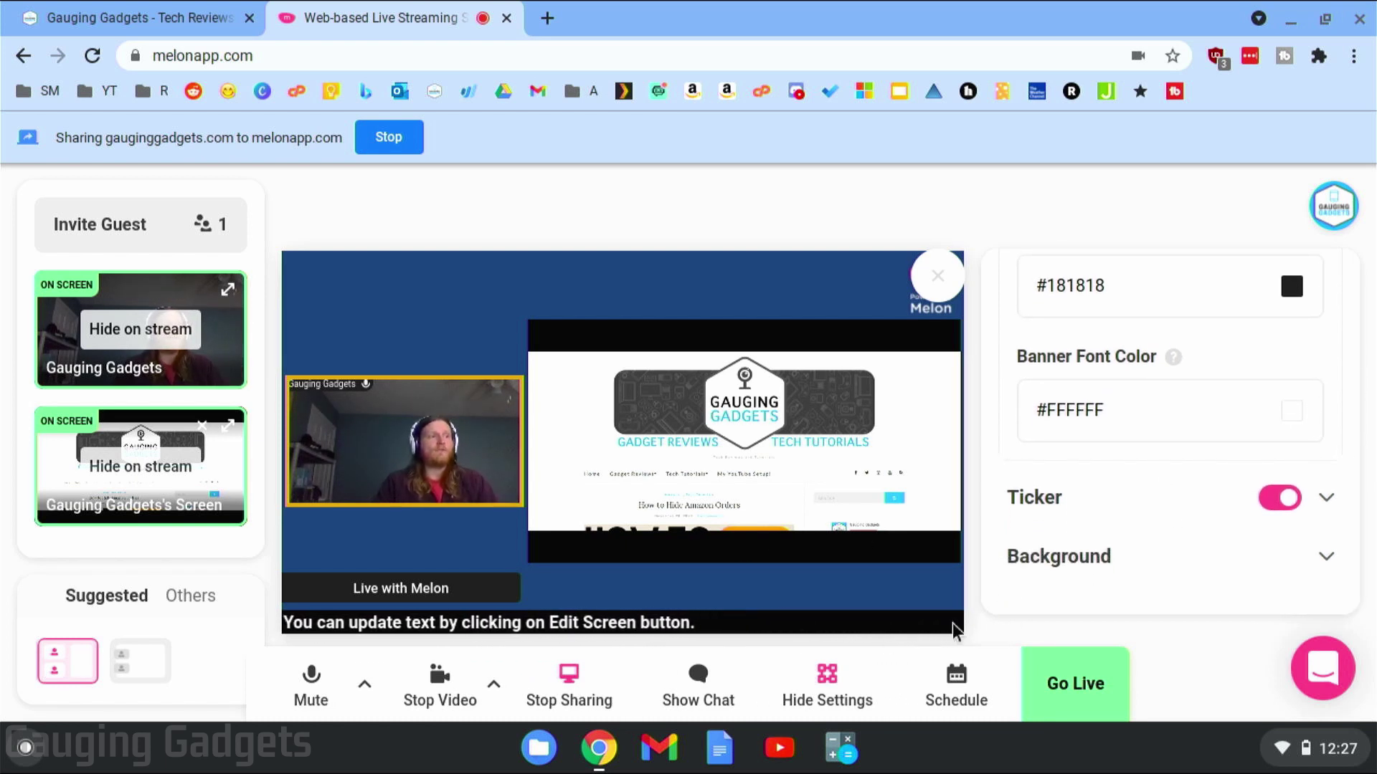
pyautogui.click(1325, 498)
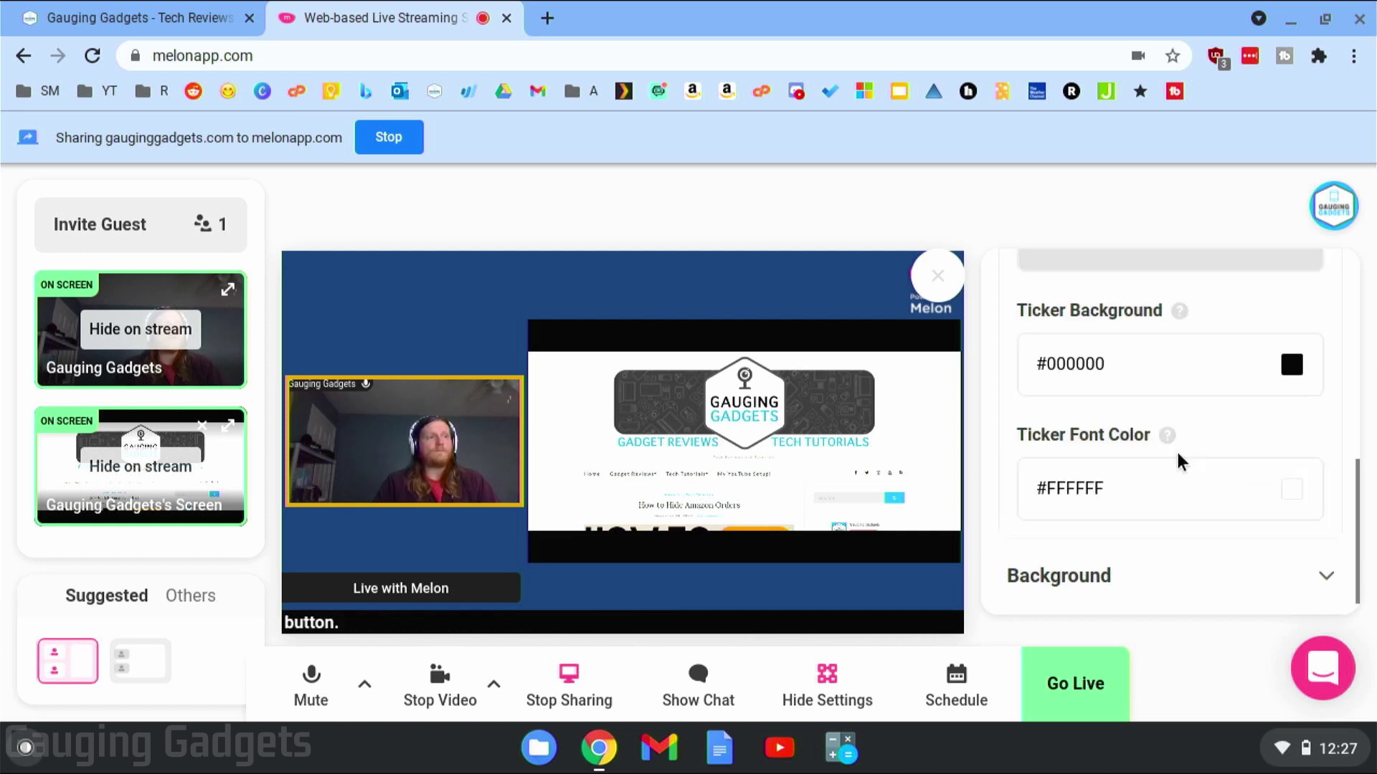
pyautogui.scroll(5, 1176, 449)
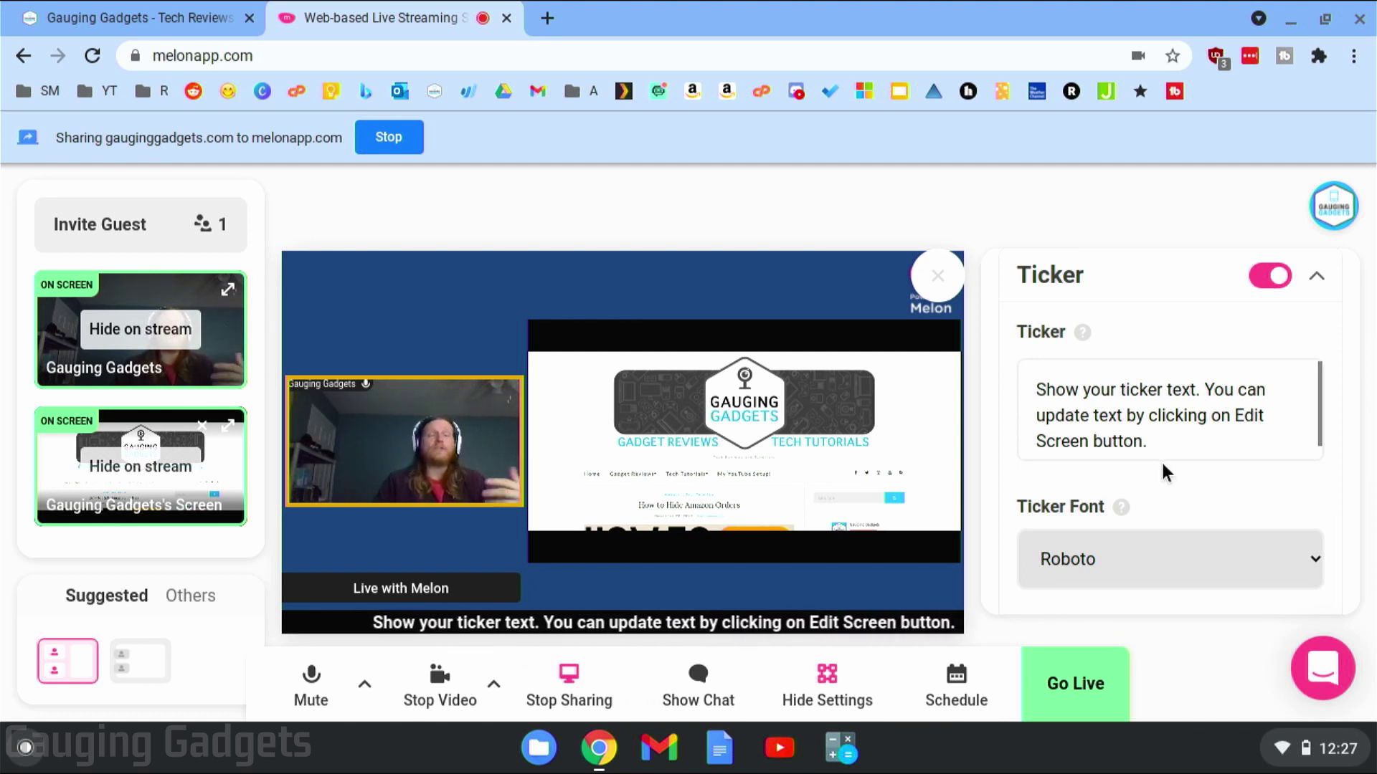
pyautogui.scroll(-1, 1160, 458)
pyautogui.scroll(-3, 1097, 511)
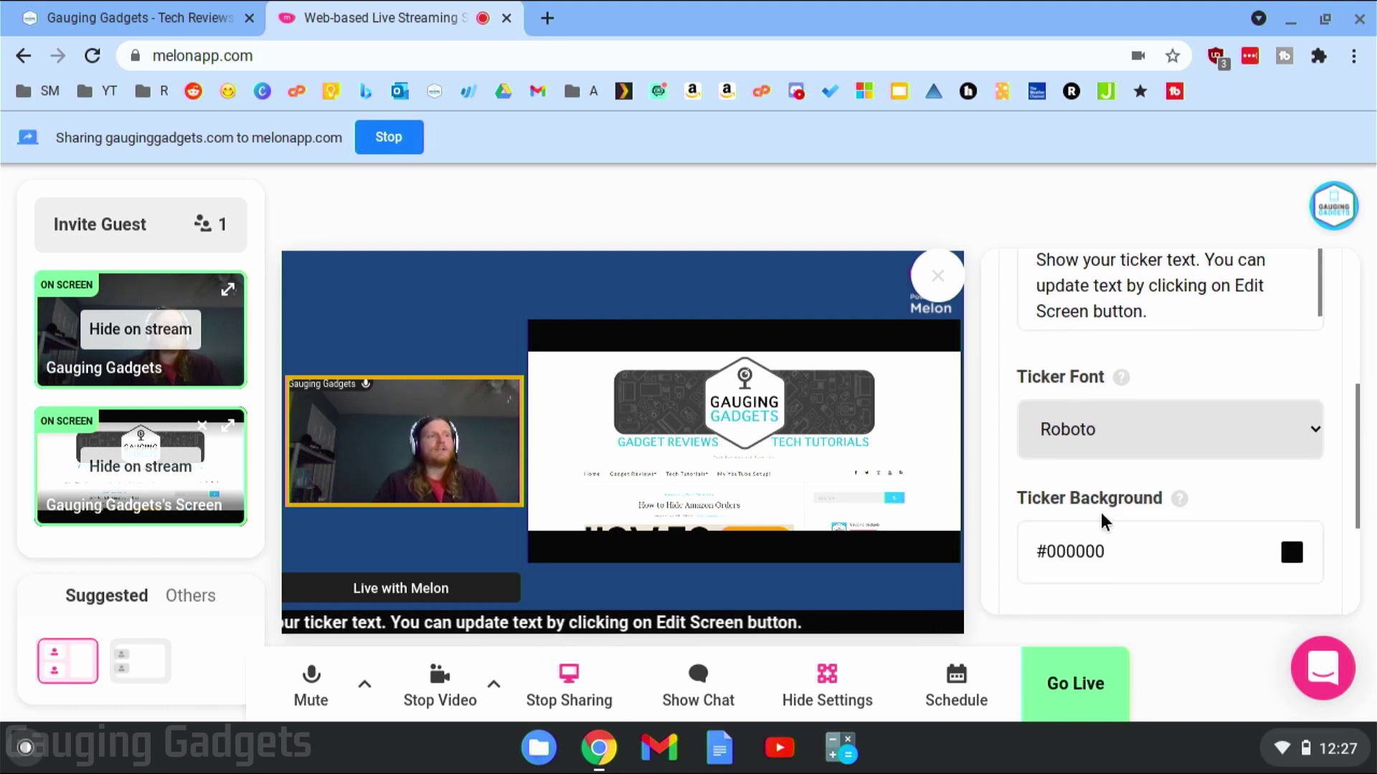
# Set the stream background to the navy pattern with colored rings and circles, and open the scheduled broadcasts
pyautogui.scroll(-2, 1100, 531)
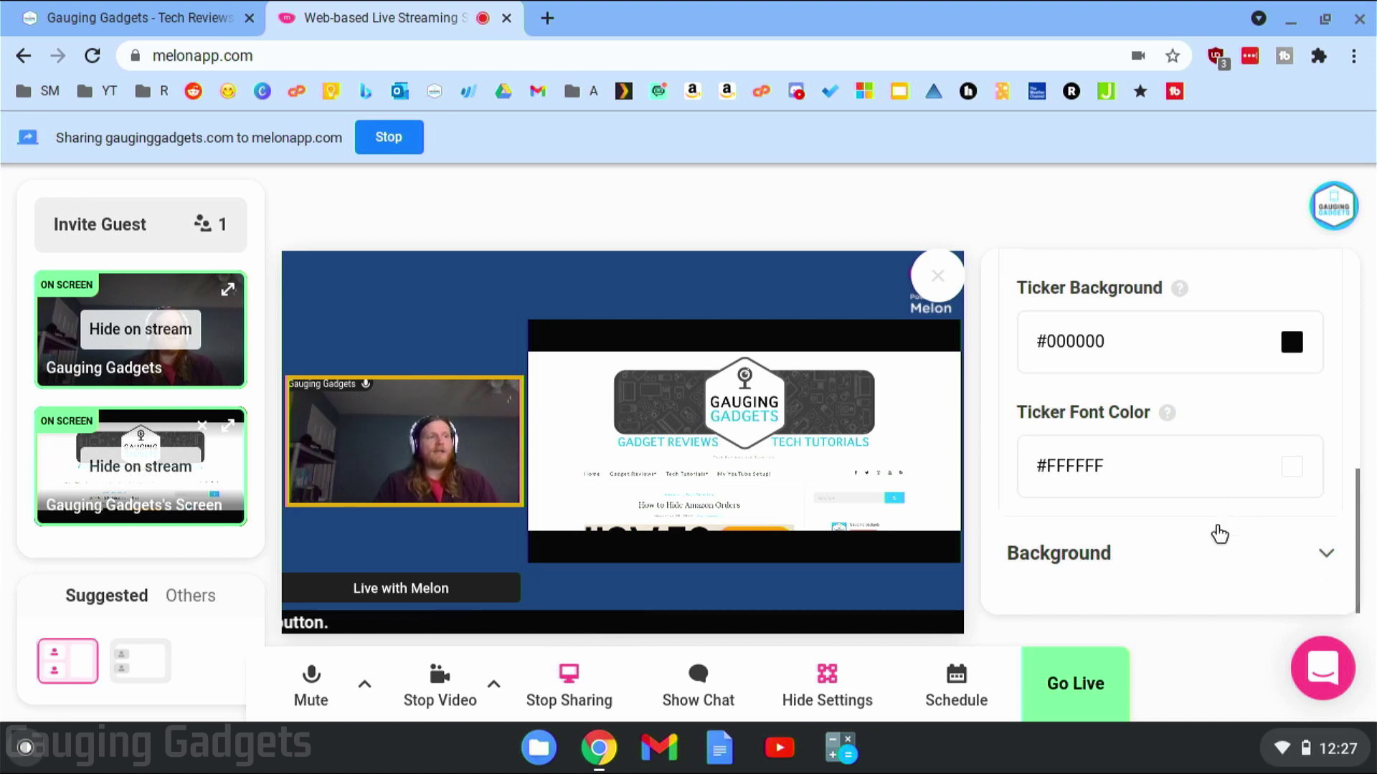
pyautogui.click(1219, 536)
pyautogui.scroll(-1, 1160, 501)
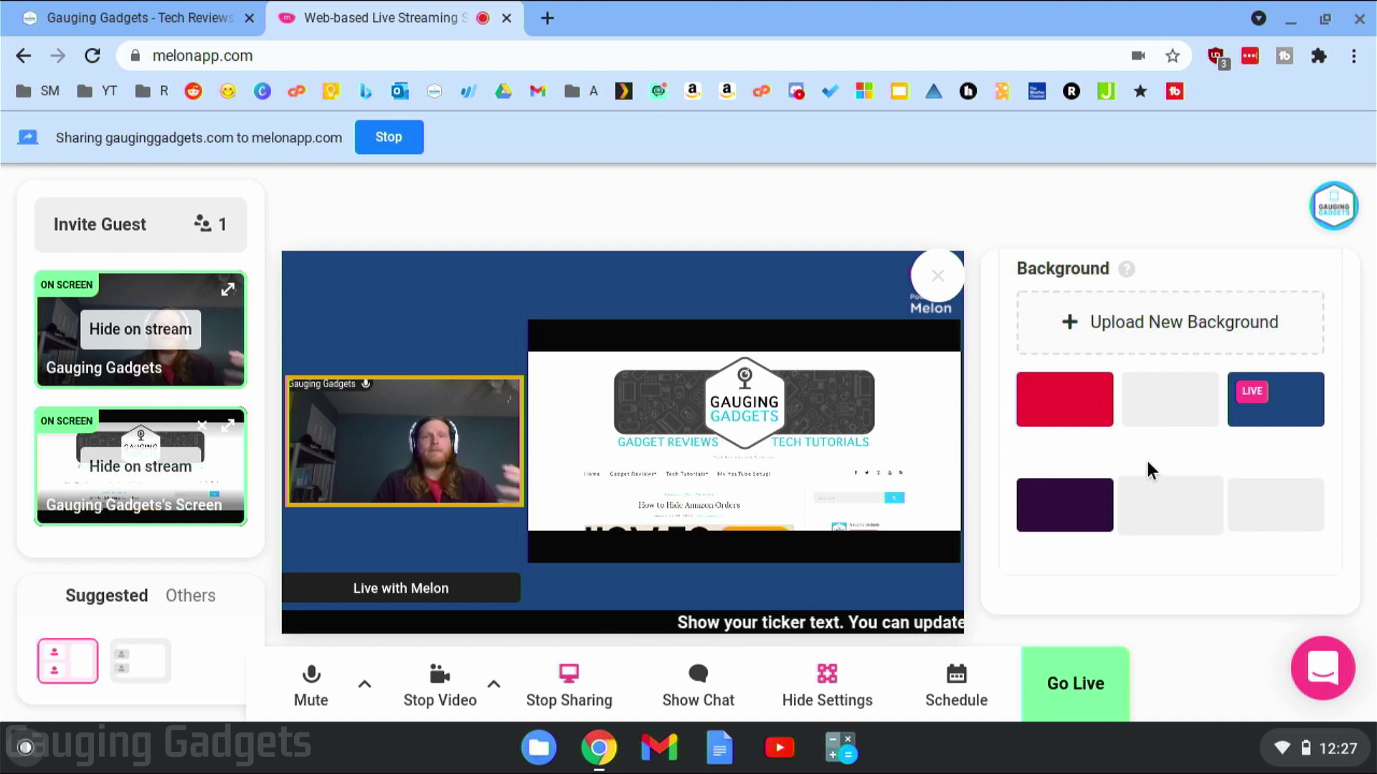
pyautogui.scroll(-3, 1146, 458)
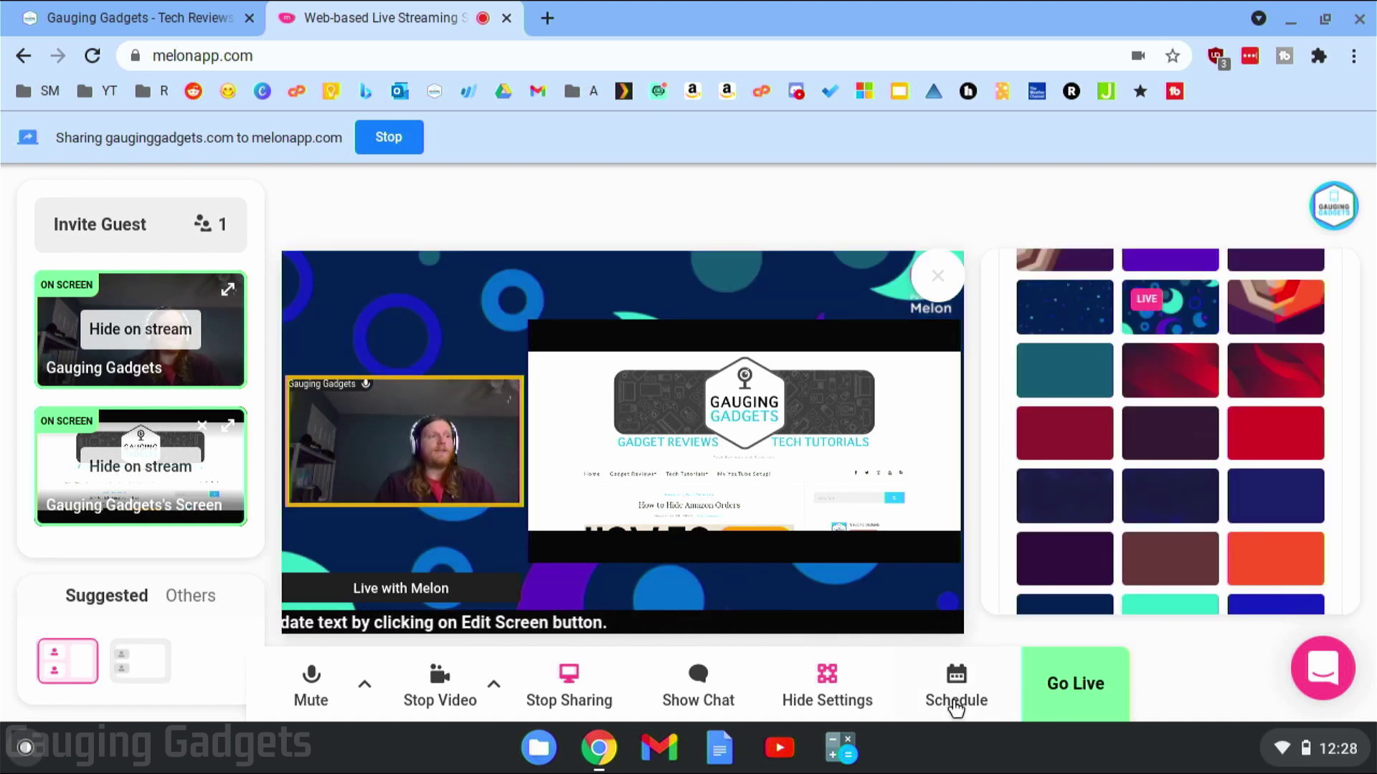
pyautogui.click(955, 703)
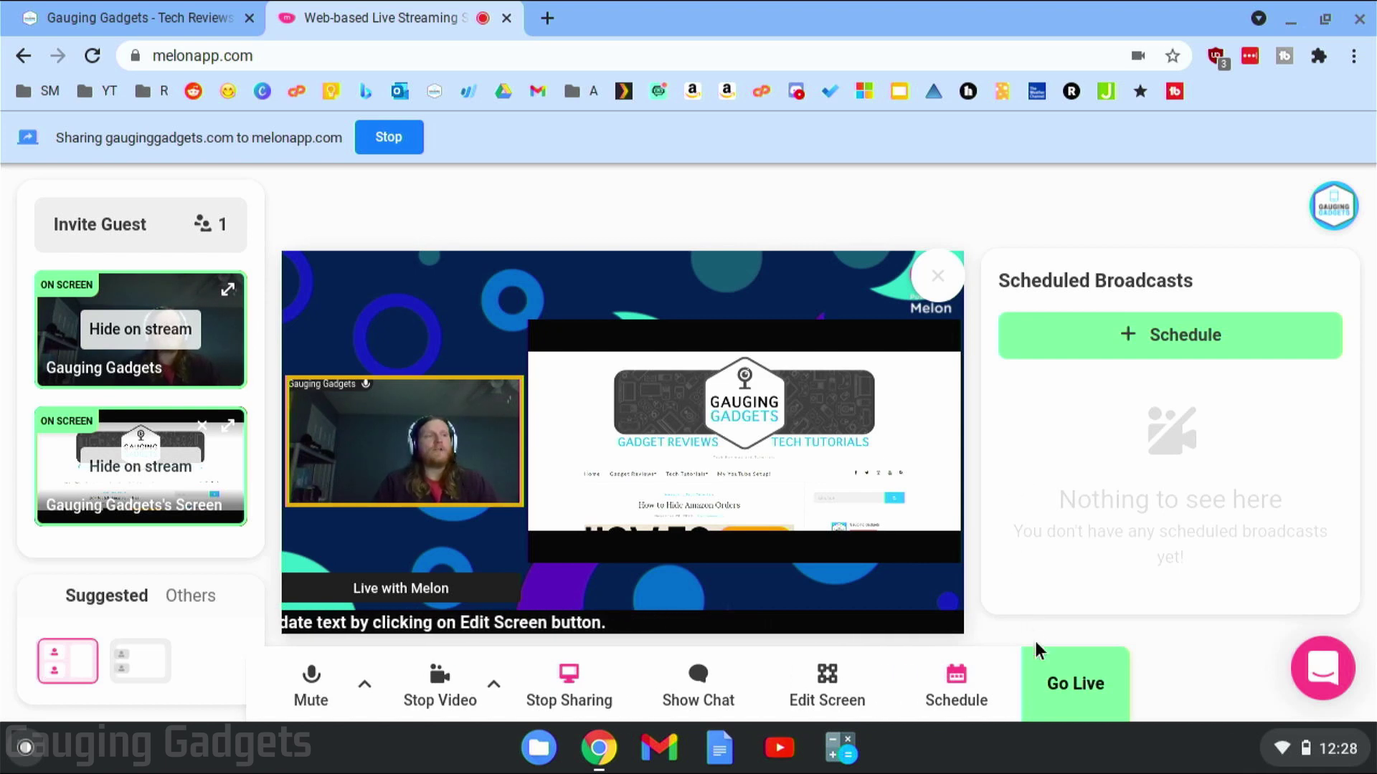
# Begin going live and link the Twitch account as a destination, authorizing Melon to access it
pyautogui.click(1061, 686)
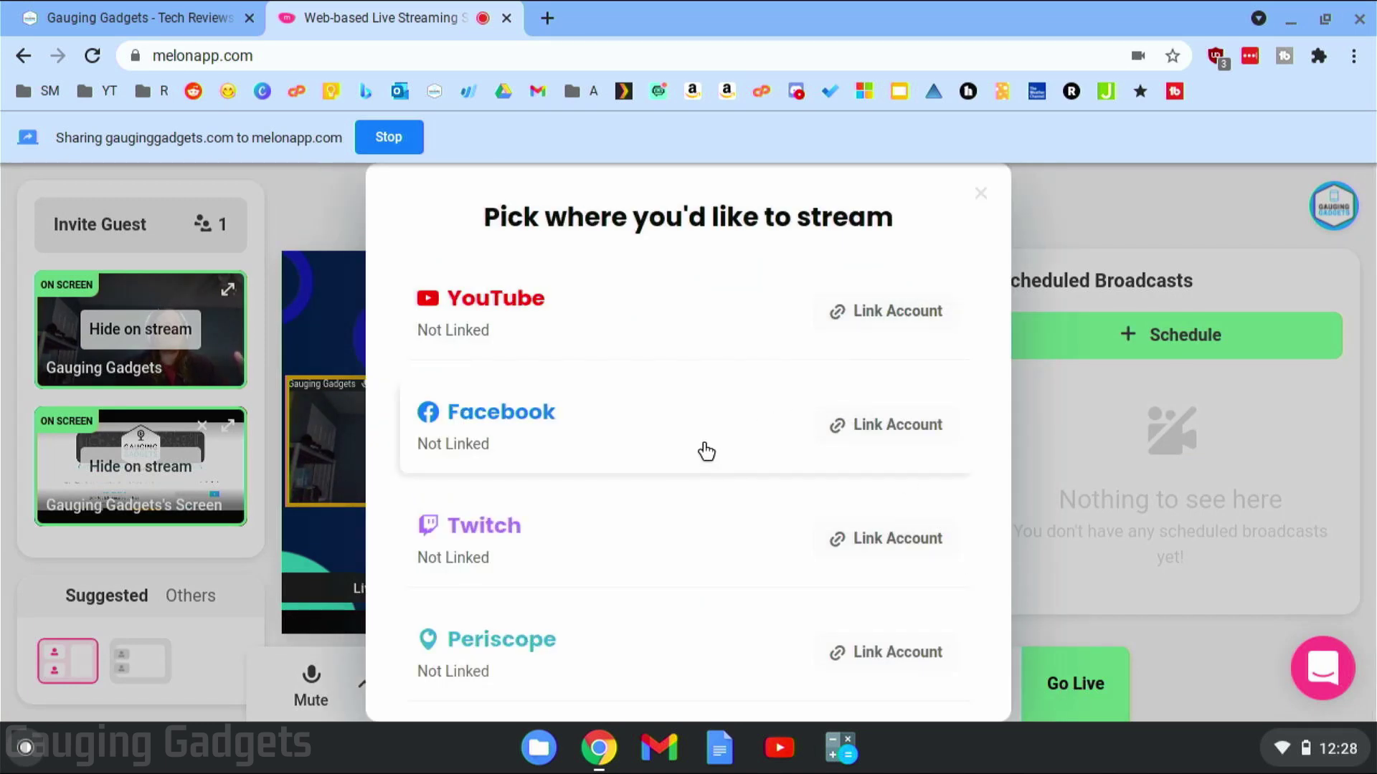
pyautogui.scroll(-1, 705, 452)
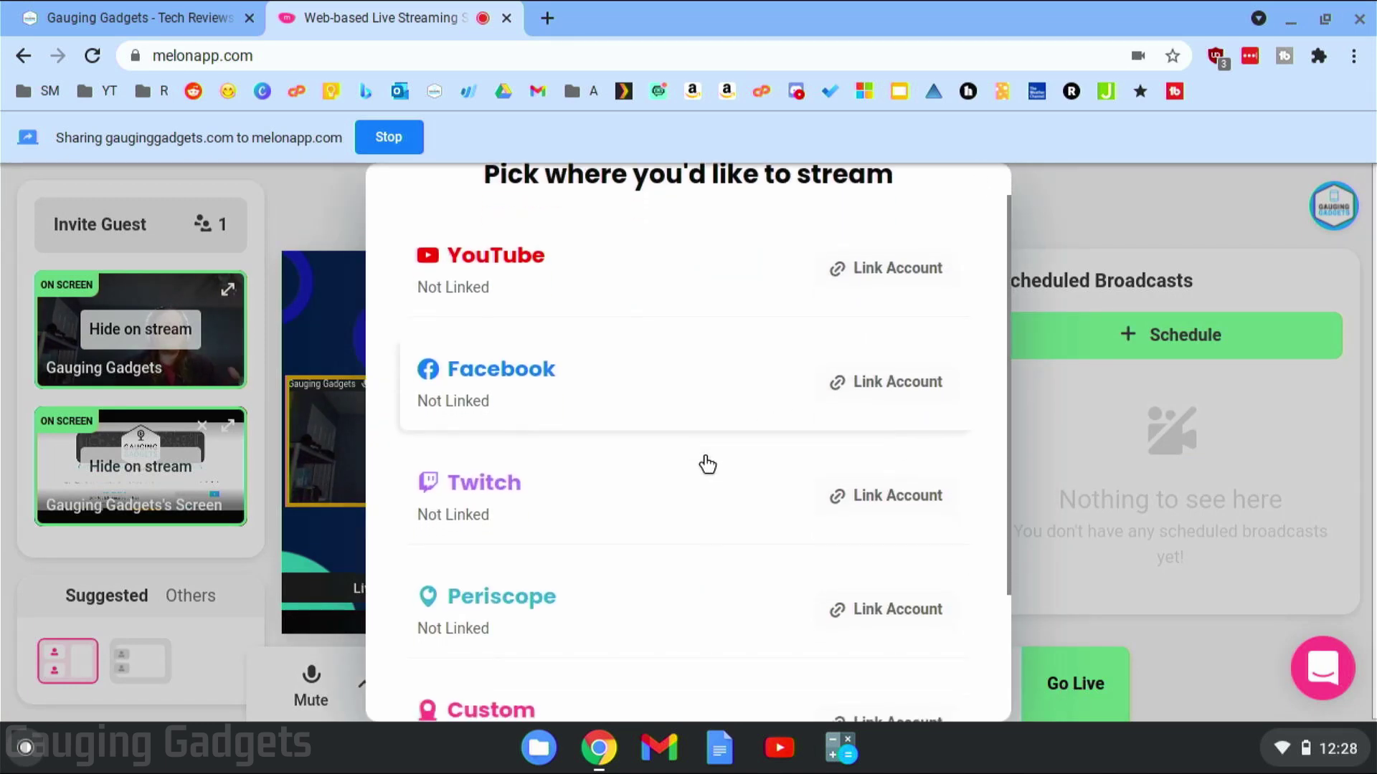
pyautogui.click(882, 510)
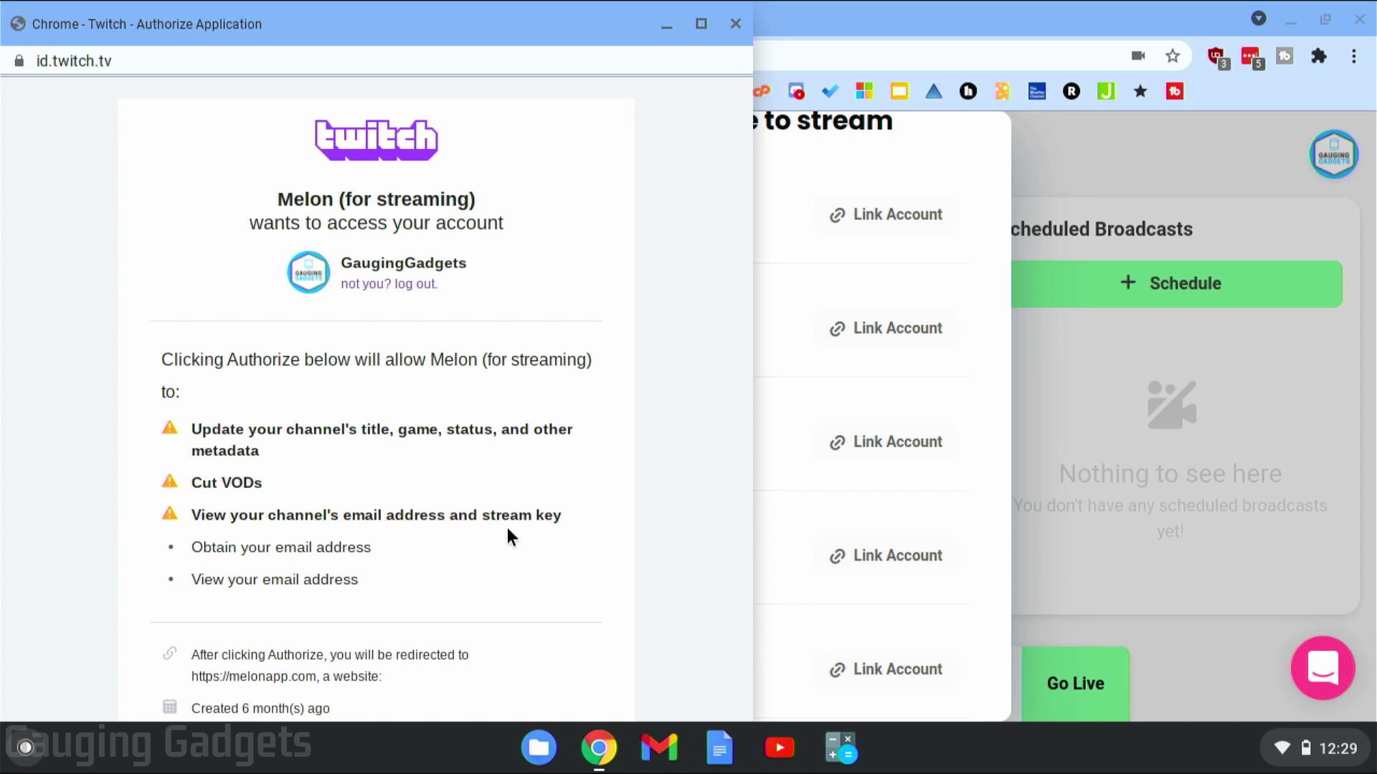
pyautogui.scroll(-5, 590, 551)
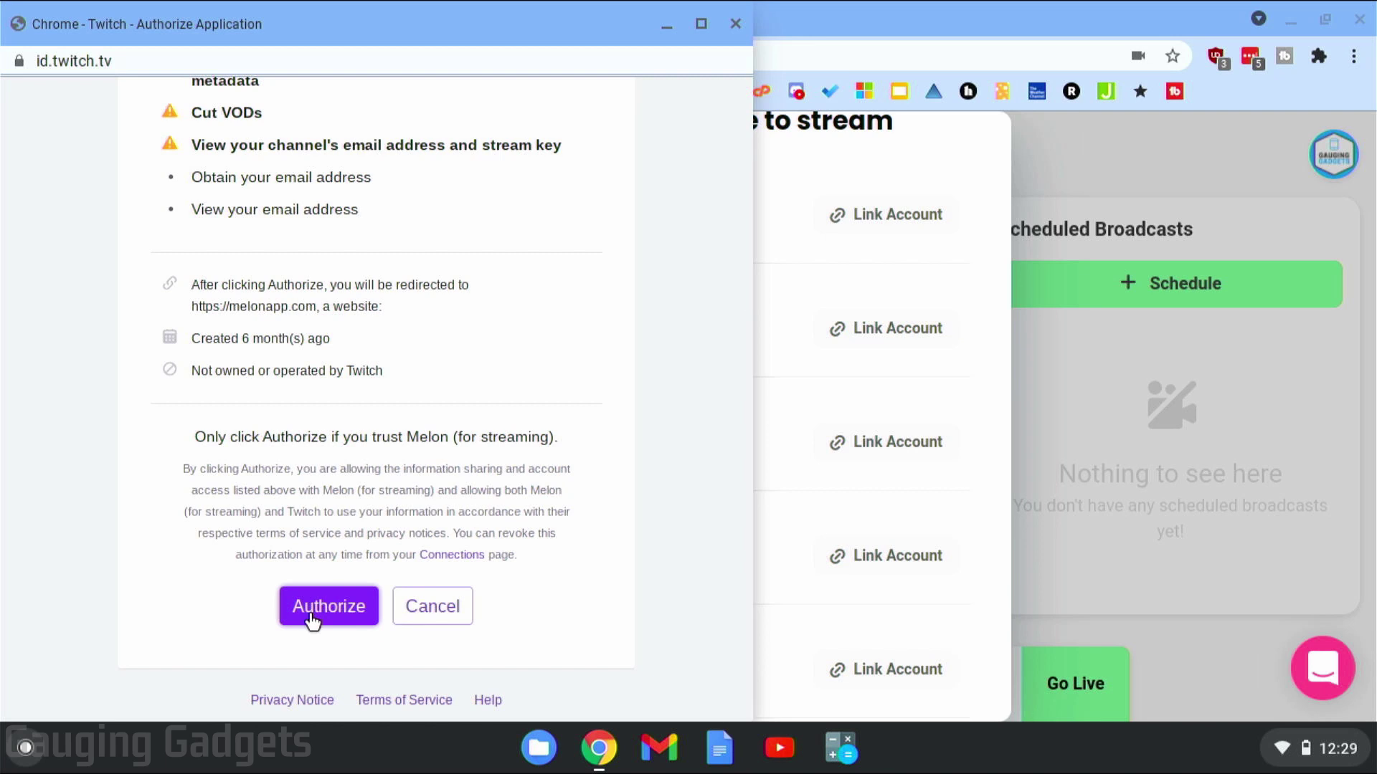
pyautogui.click(327, 606)
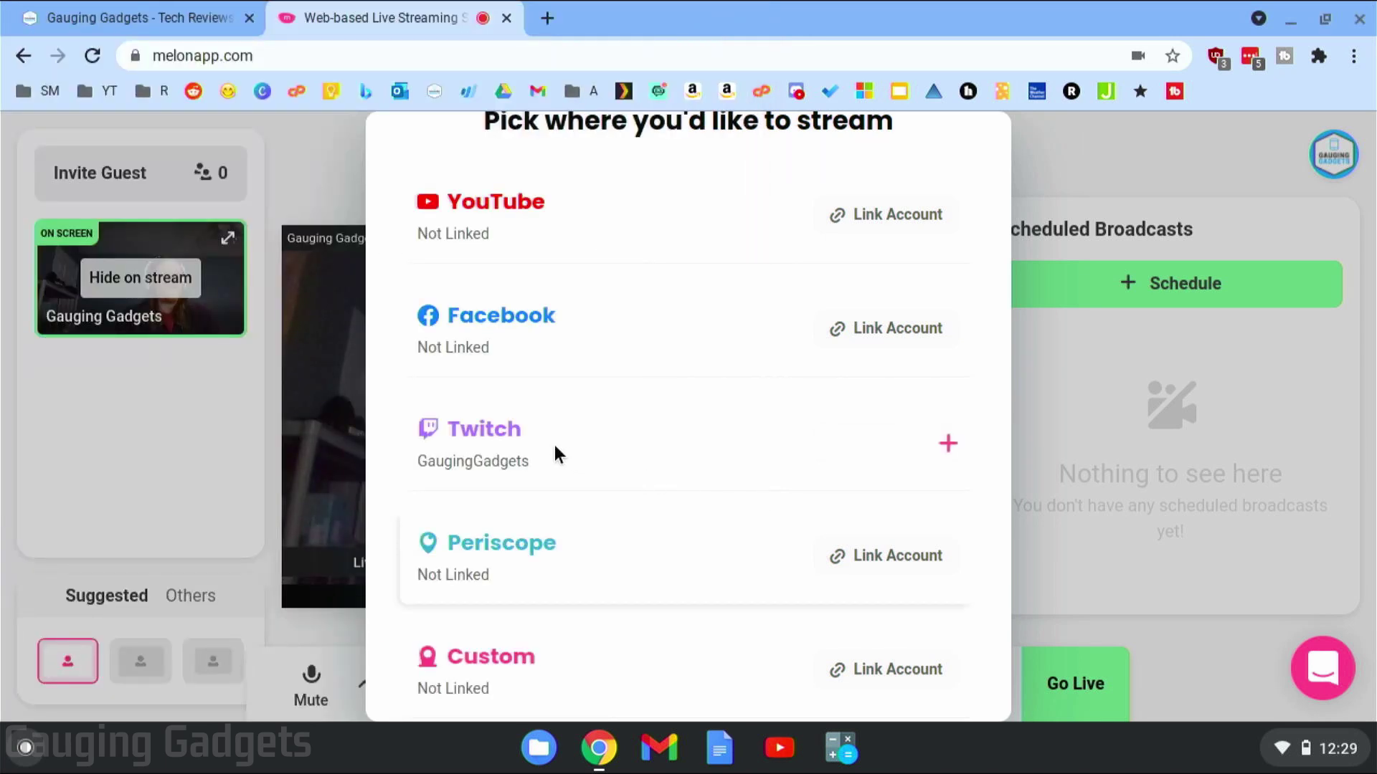
# Select the linked Twitch account as the streaming destination and continue to the stream details
pyautogui.click(561, 446)
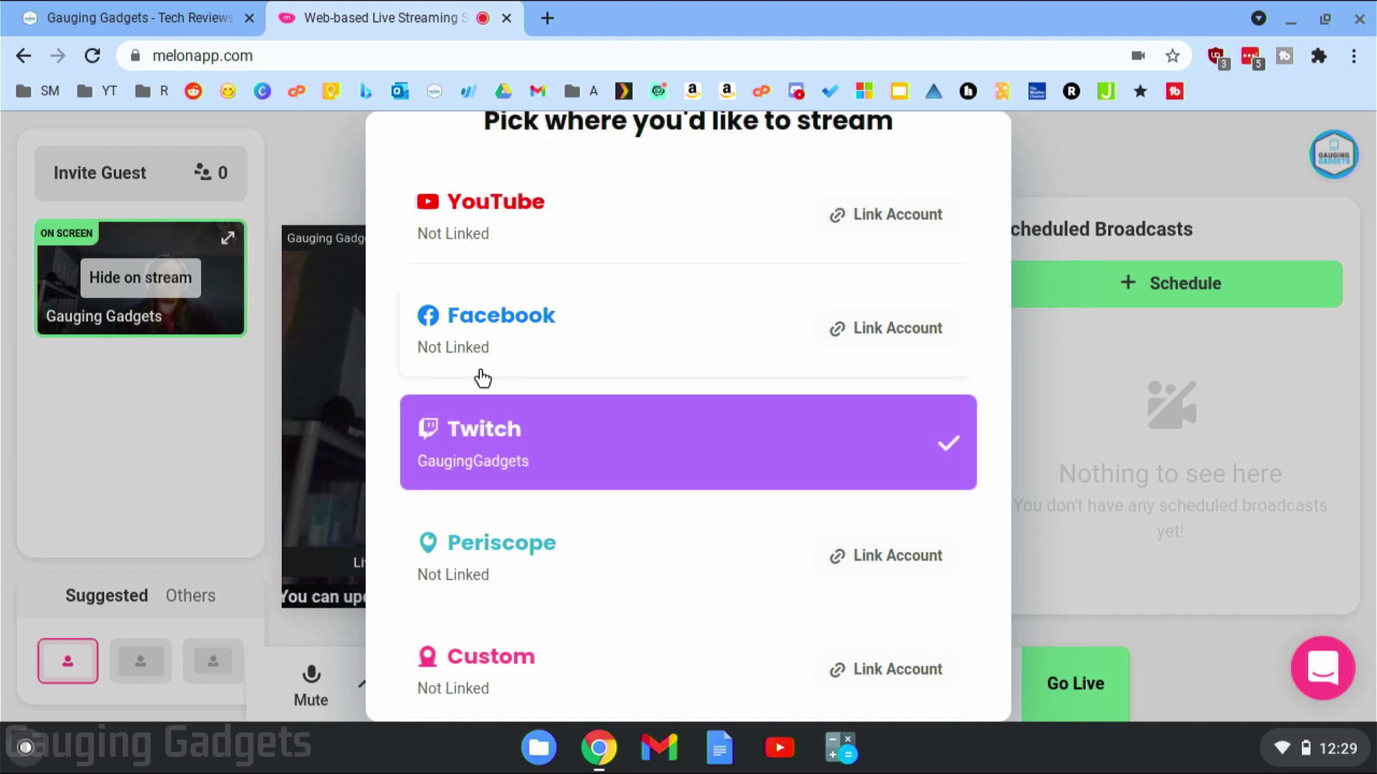
pyautogui.scroll(-2, 576, 551)
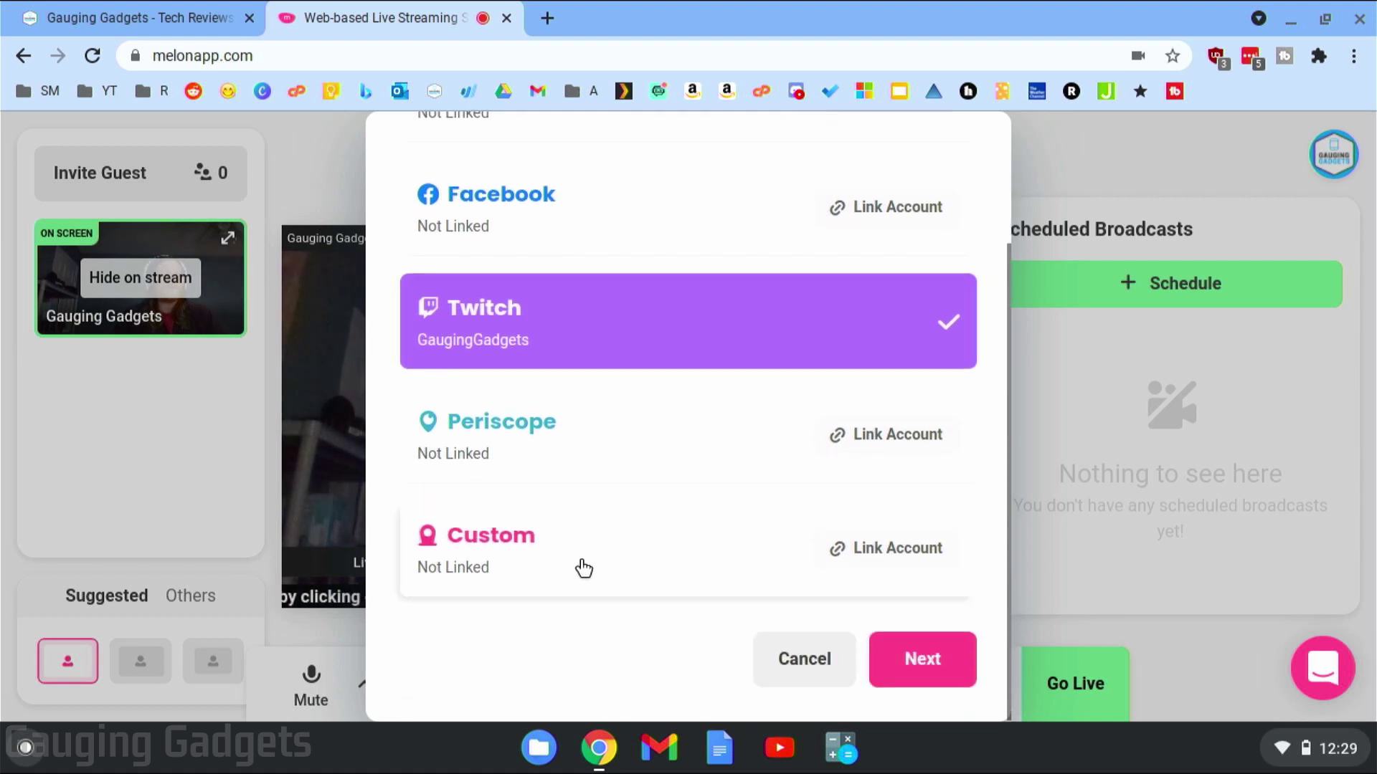
pyautogui.click(907, 668)
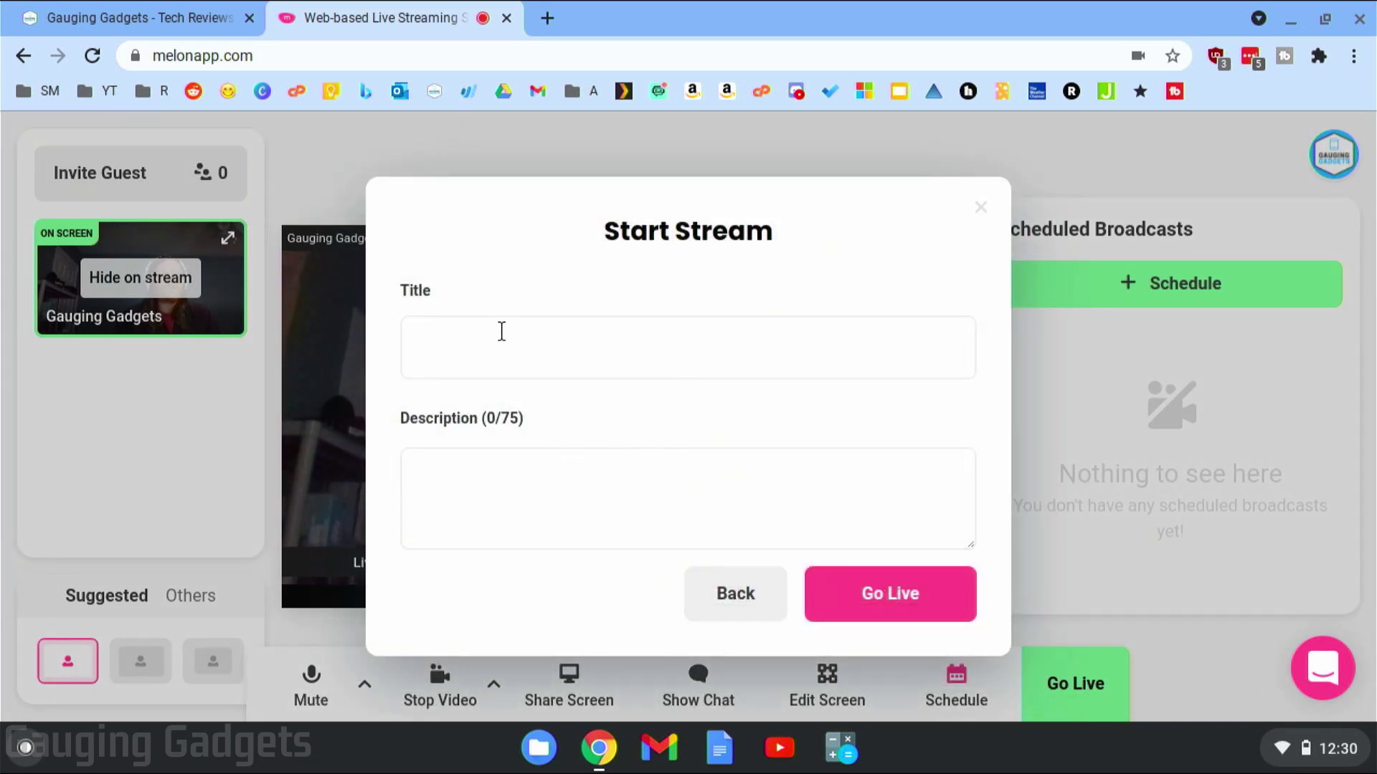
# Title the stream "MelonApp Test Stream" with the description "Test" and start broadcasting
pyautogui.click(501, 330)
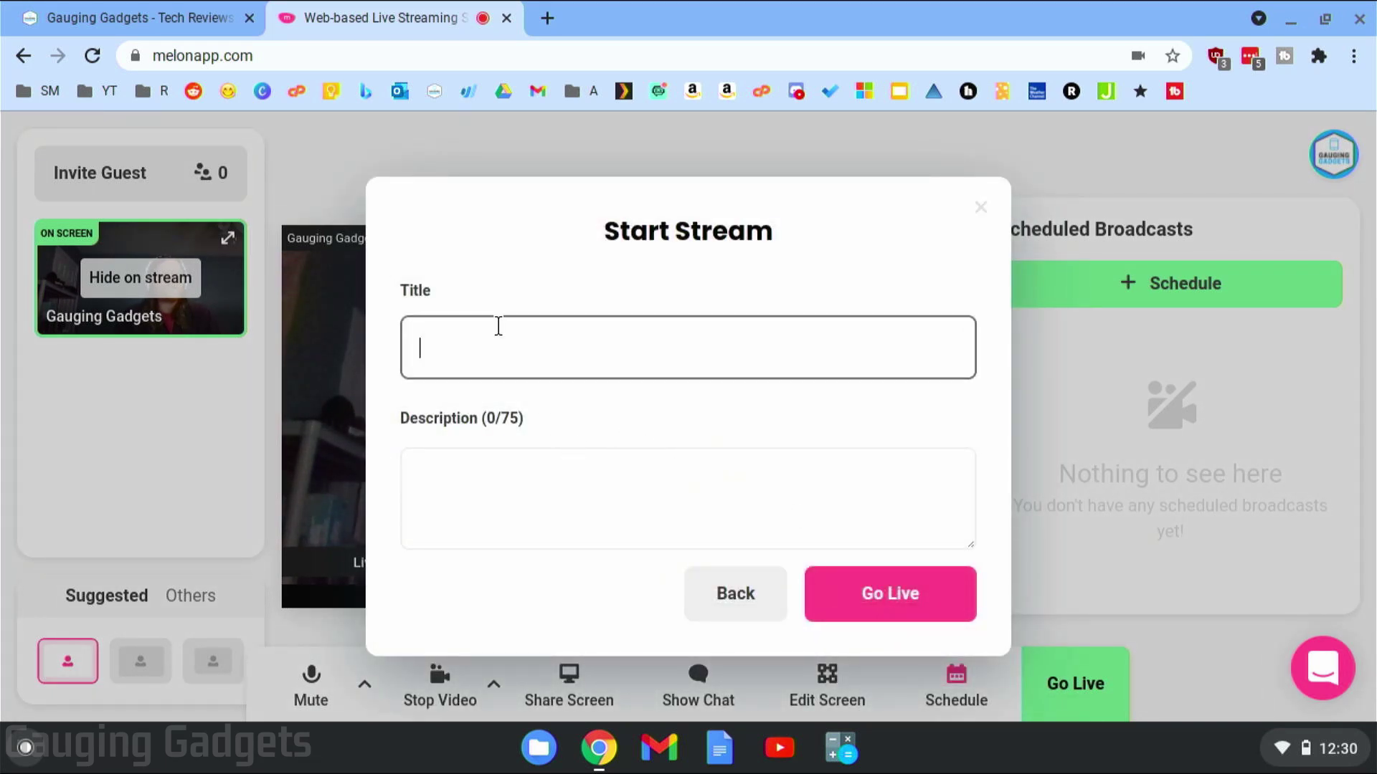
pyautogui.write('MelonApp Test Stream')
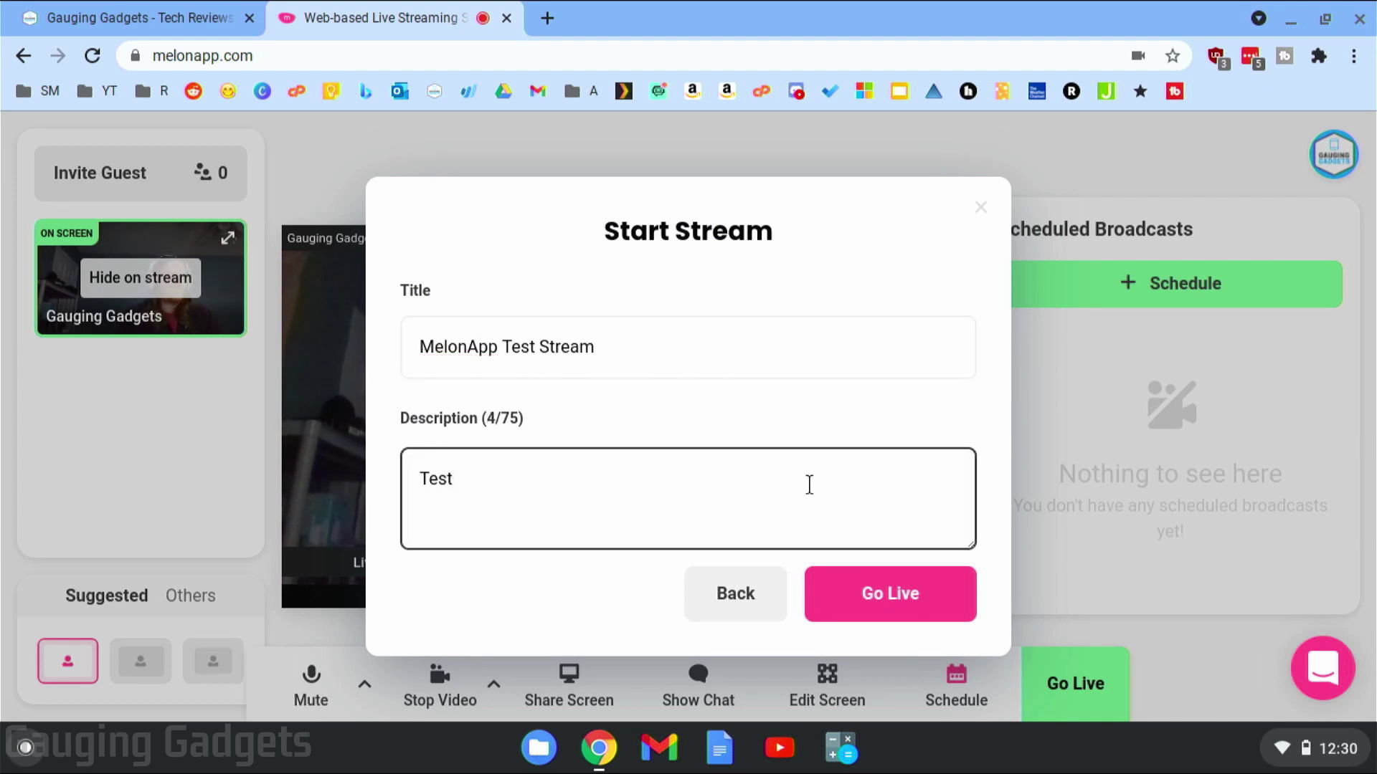
pyautogui.click(914, 609)
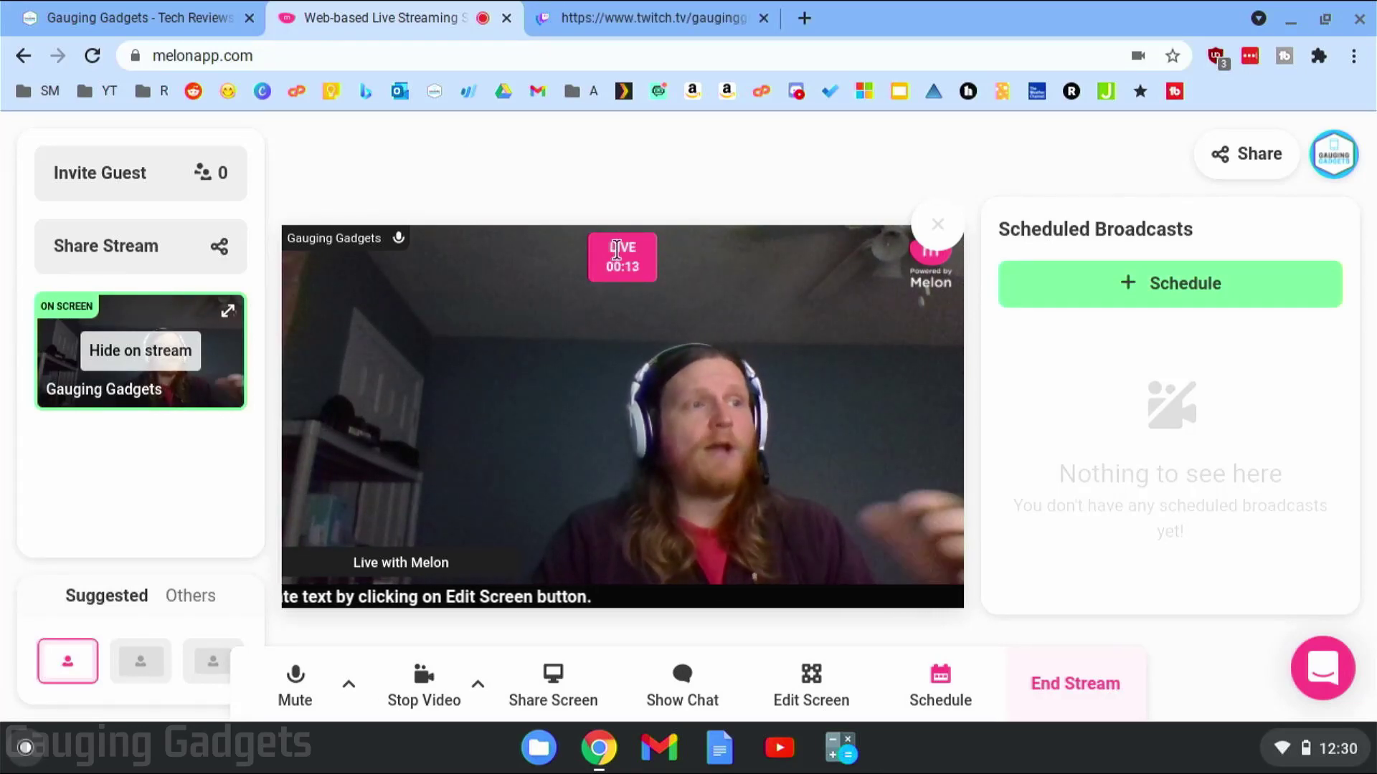
# Switch to the Twitch page to check the broadcast, and end the stream from Melon before returning to Twitch
pyautogui.click(623, 23)
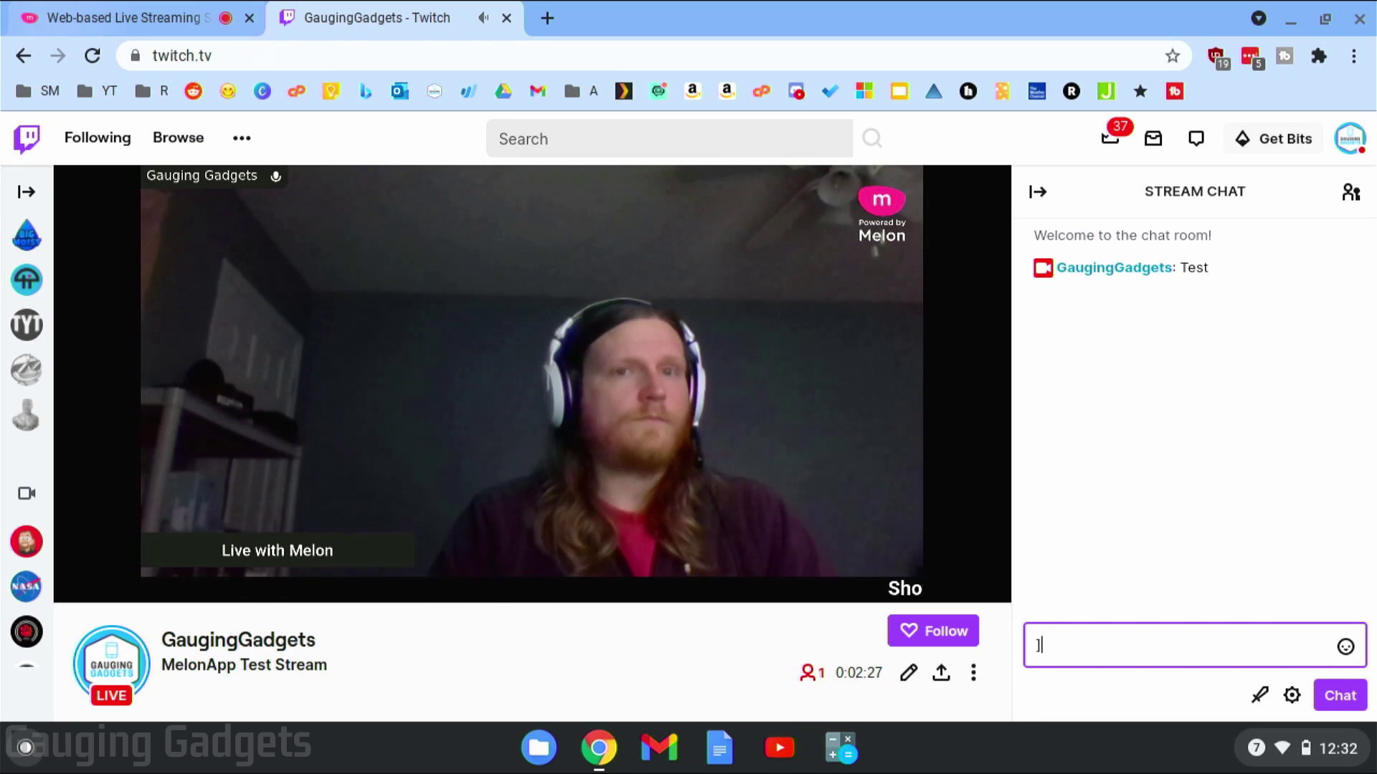
pyautogui.click(111, 17)
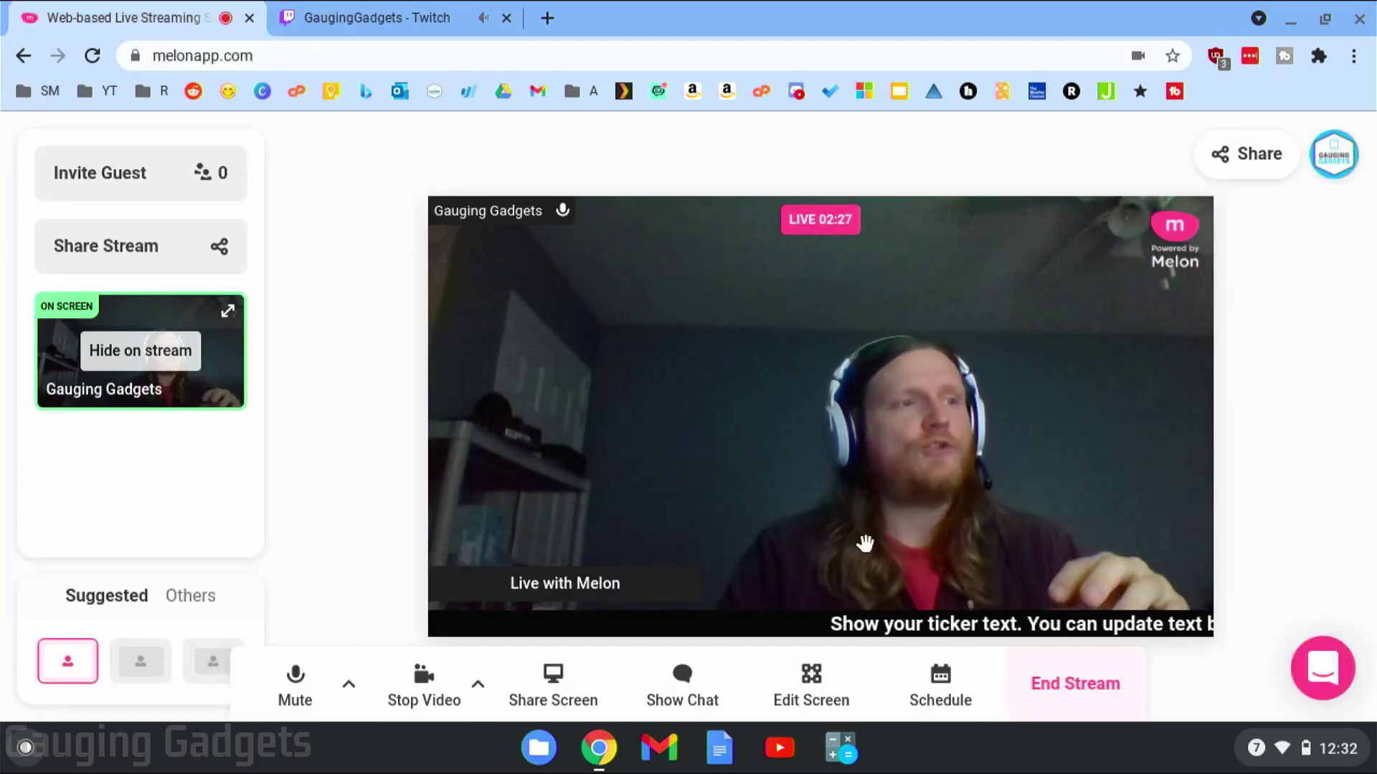
pyautogui.click(1075, 693)
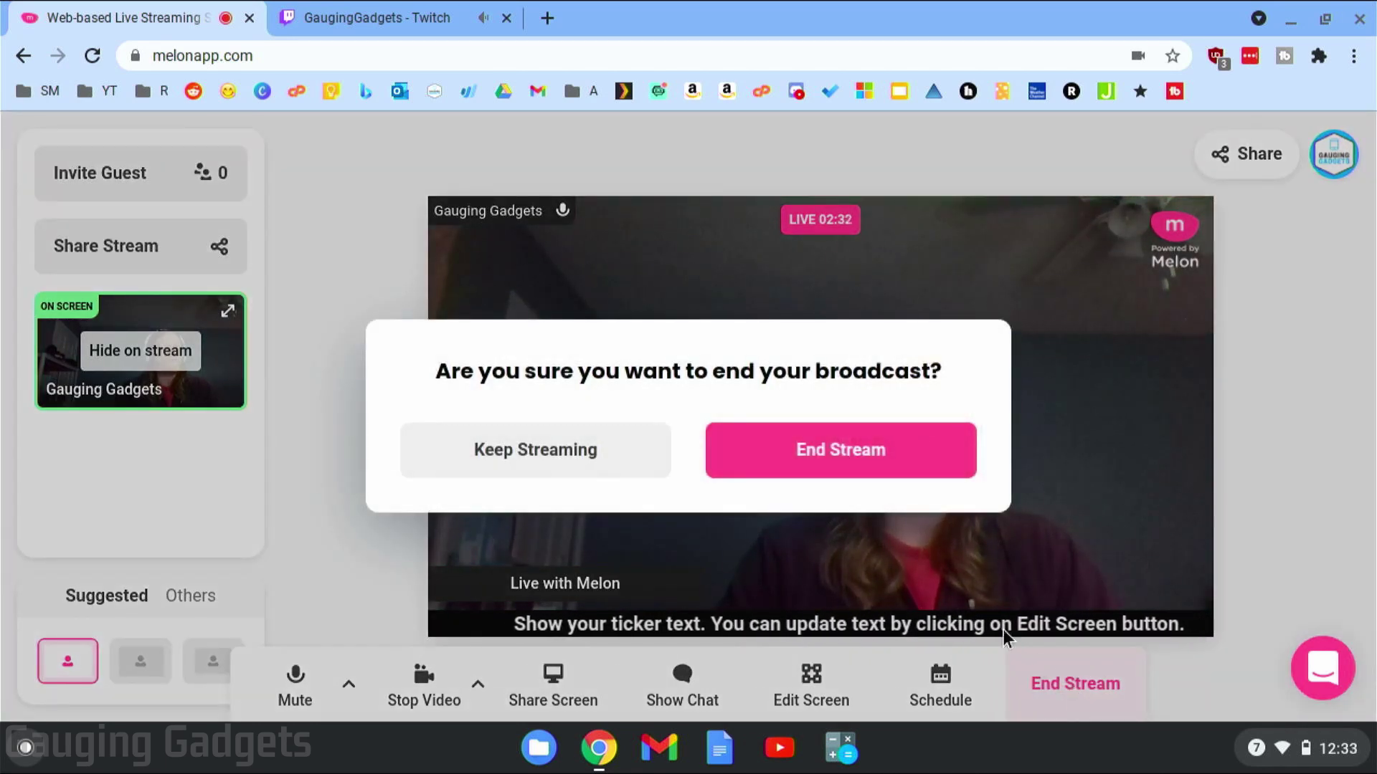
pyautogui.click(826, 462)
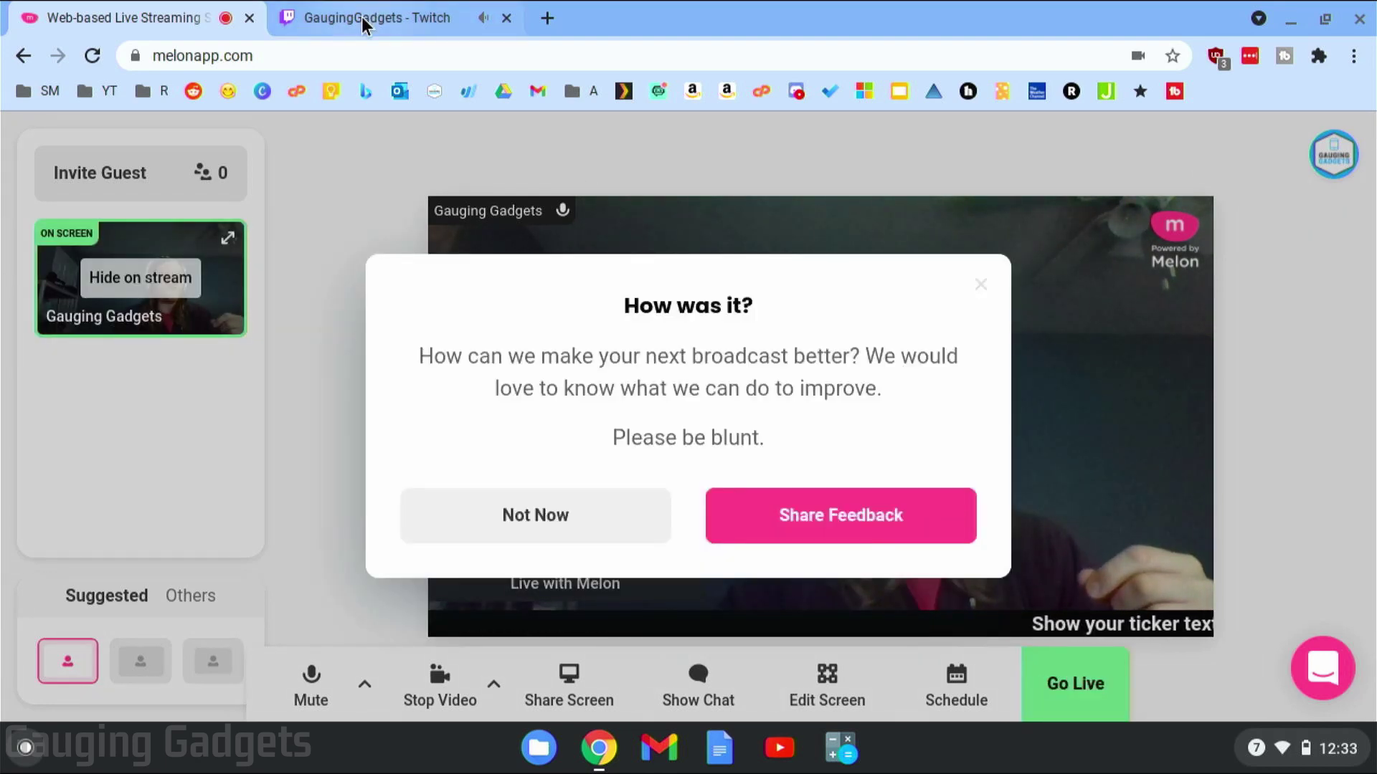
pyautogui.click(361, 16)
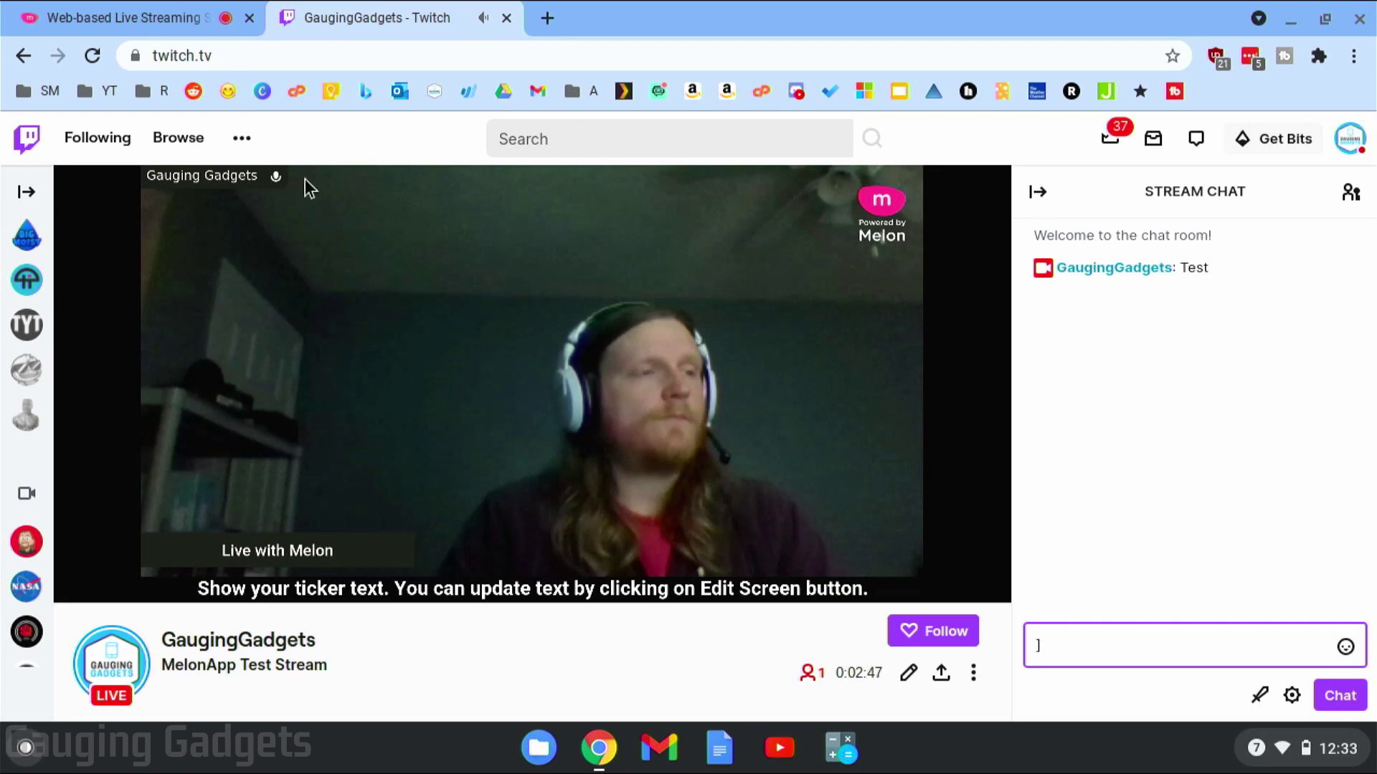